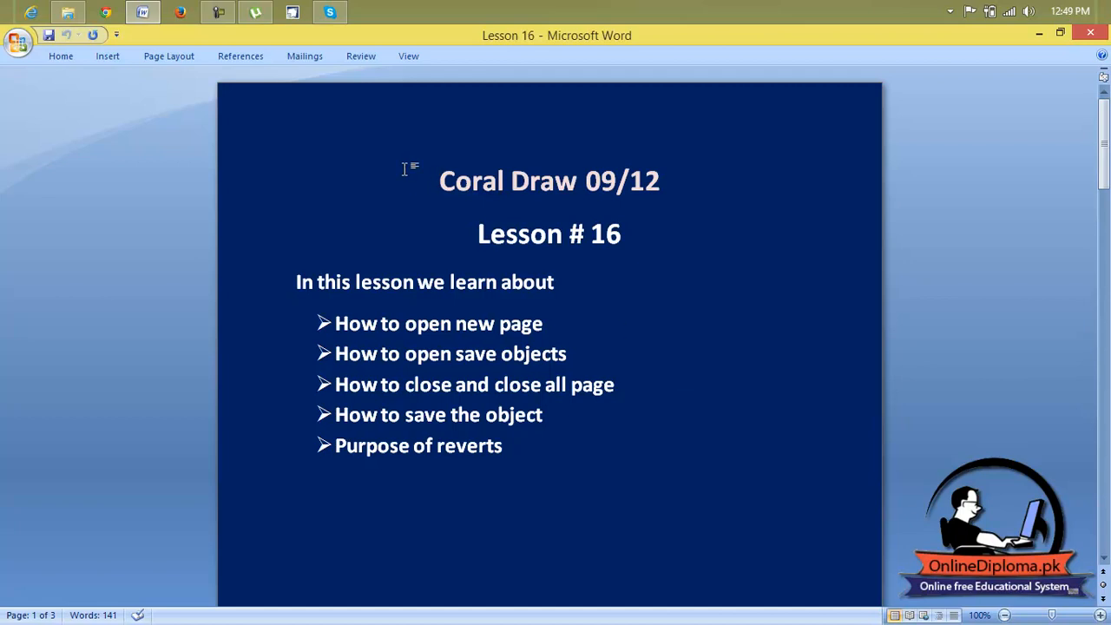
In CorelDRAW 12, start a new blank drawing and draw a rectangle about 7.02 by 5.15 inches in the page's upper half.
click(1038, 35)
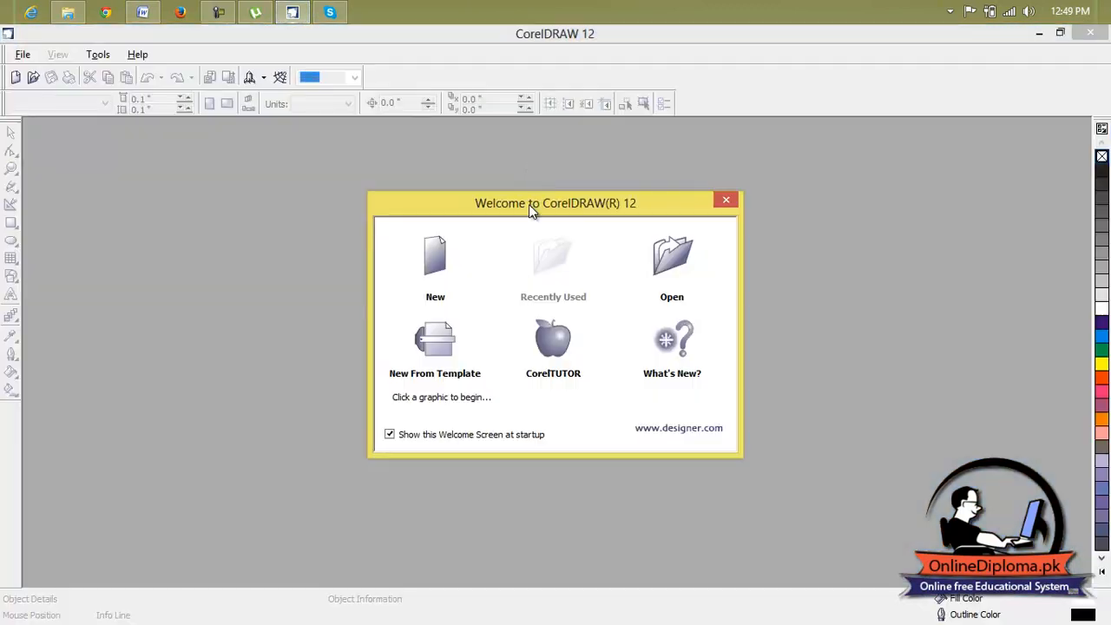
click(434, 258)
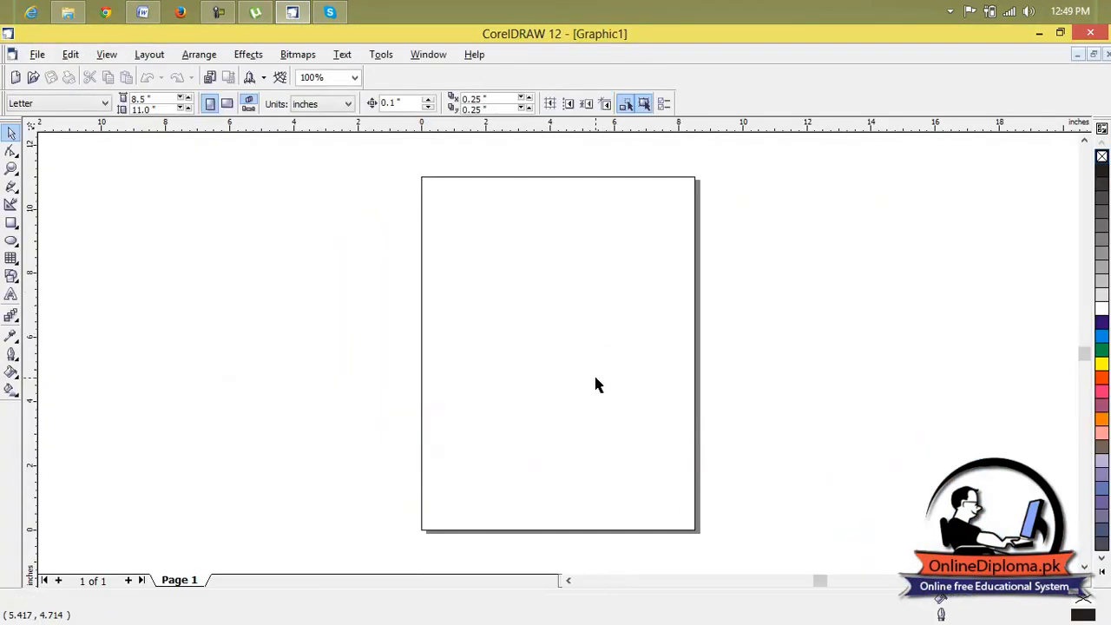
click(12, 223)
drag(456, 225, 585, 317)
mouse_move(590, 322)
mouse_down()
mouse_move(664, 329)
mouse_move(710, 395)
mouse_up()
click(568, 304)
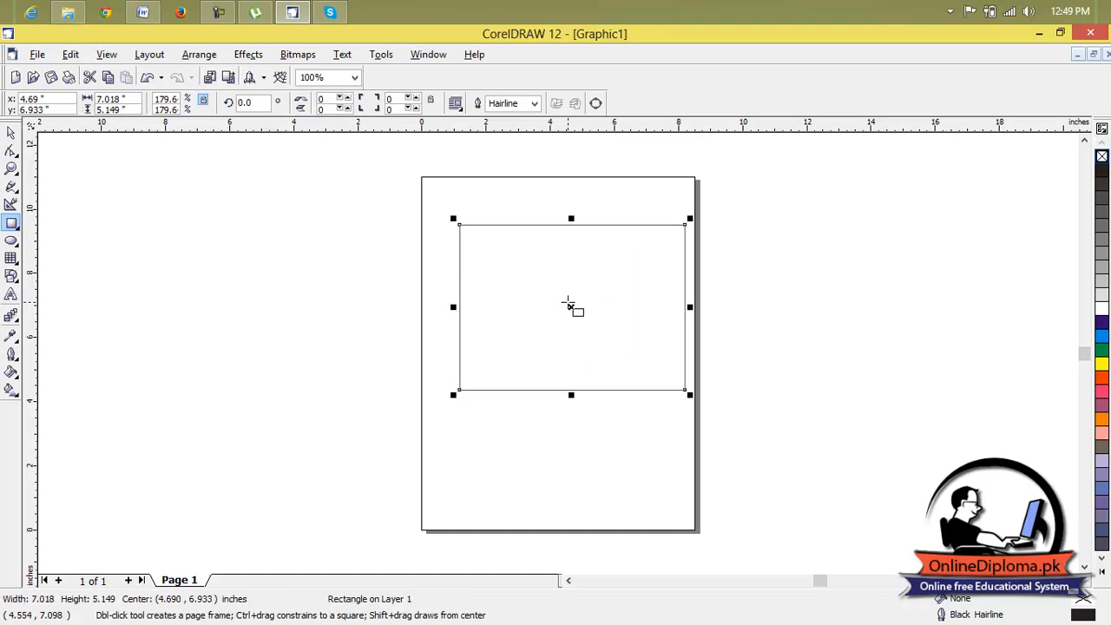
Draw two overlapping ellipses over the rectangle, one about 5.02 by 4.77 inches and a smaller one about 2.38 by 2.36 inches.
click(11, 240)
drag(462, 213, 624, 367)
drag(555, 304, 637, 383)
Fill the rectangle with green, the large ellipse with blue and the small ellipse with red.
click(10, 132)
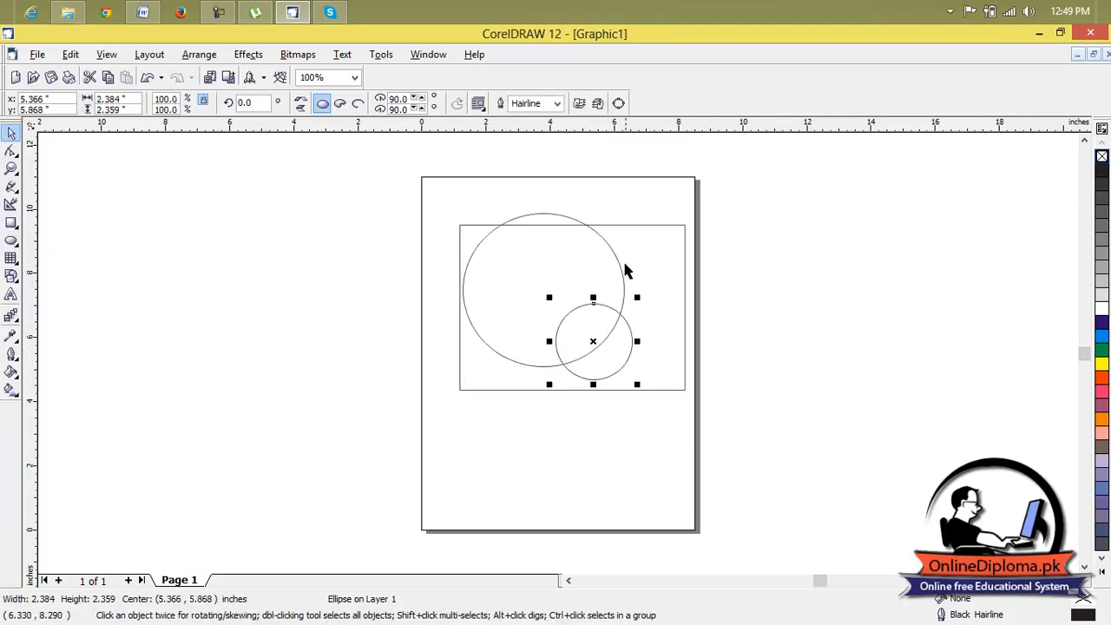
click(684, 271)
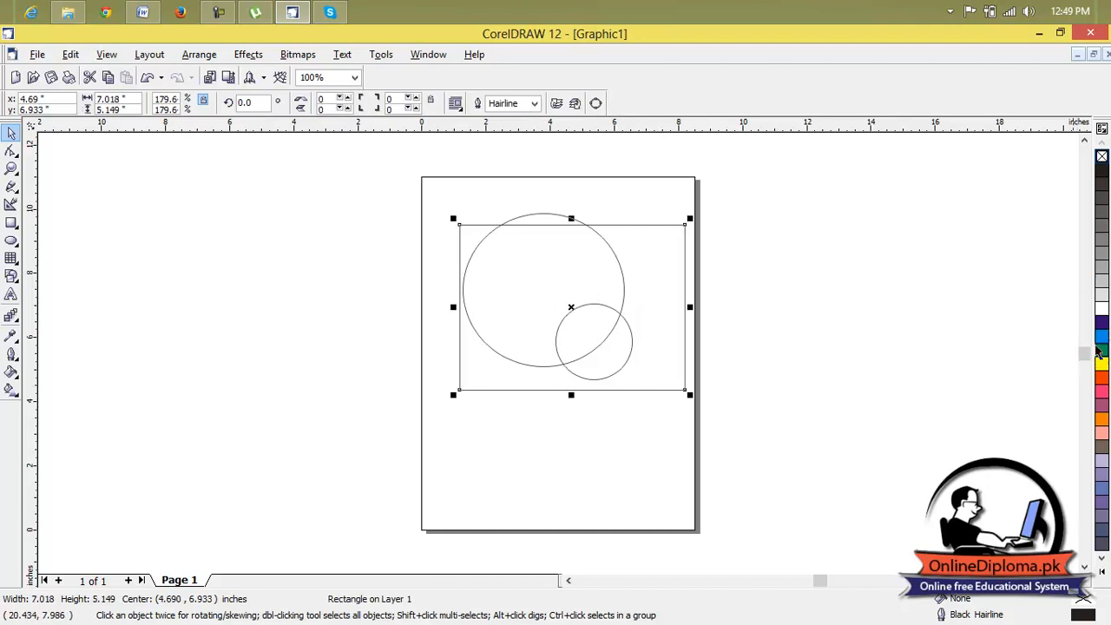
click(1100, 349)
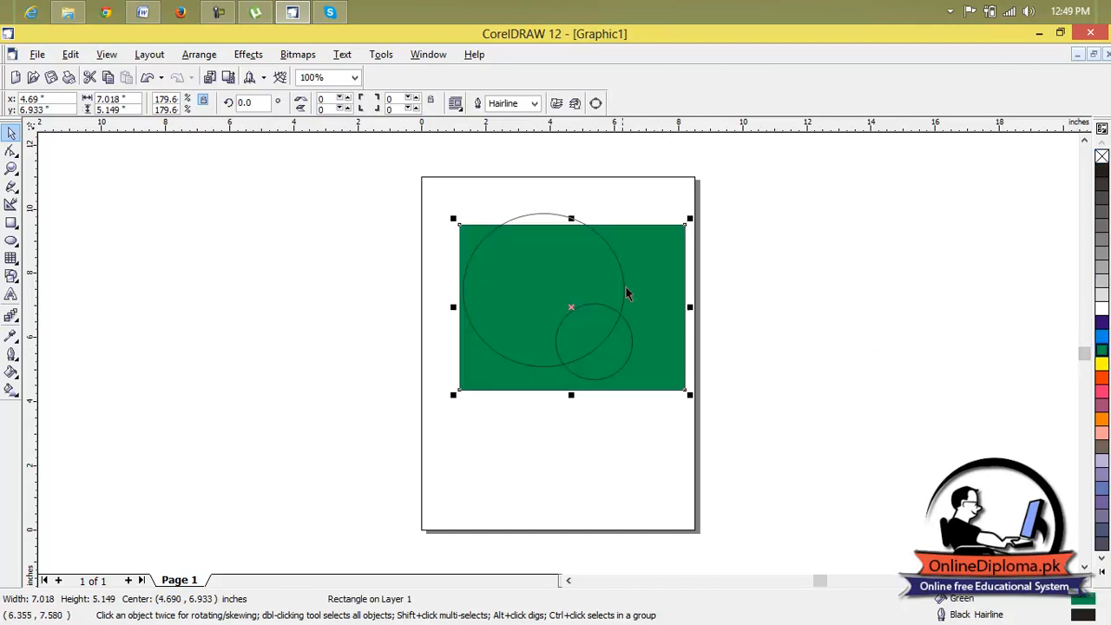
click(571, 271)
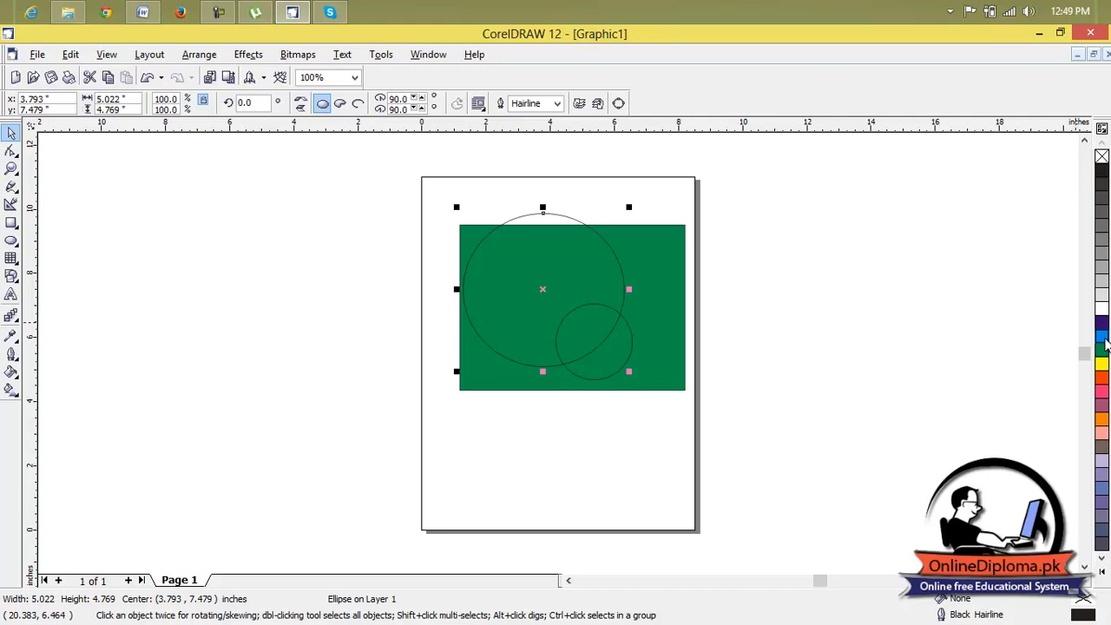
click(1100, 336)
click(621, 344)
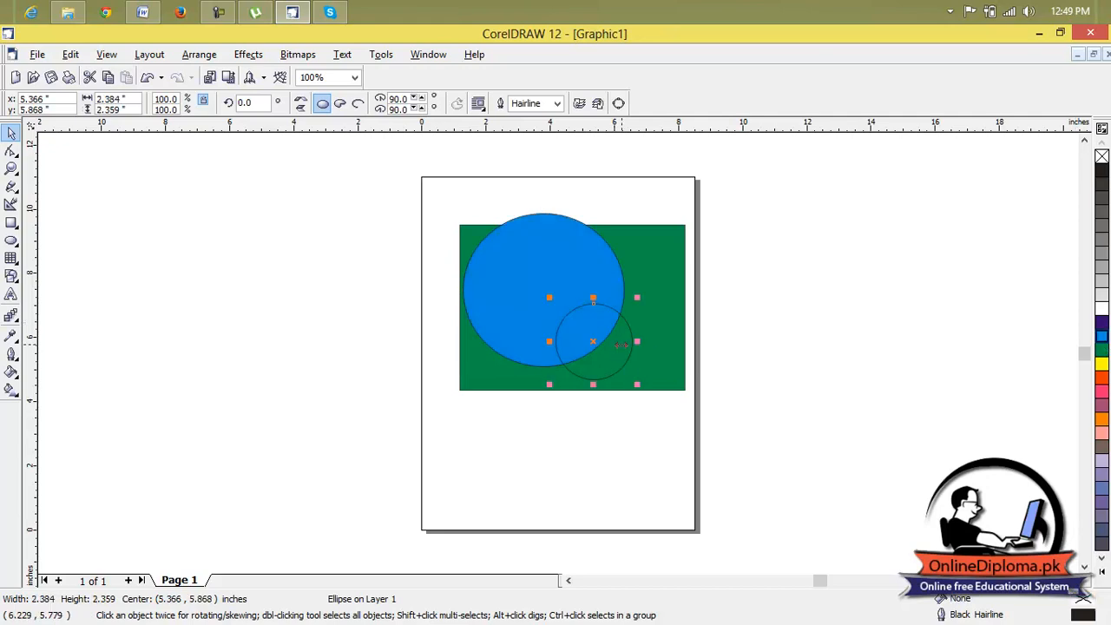
click(1101, 377)
click(761, 332)
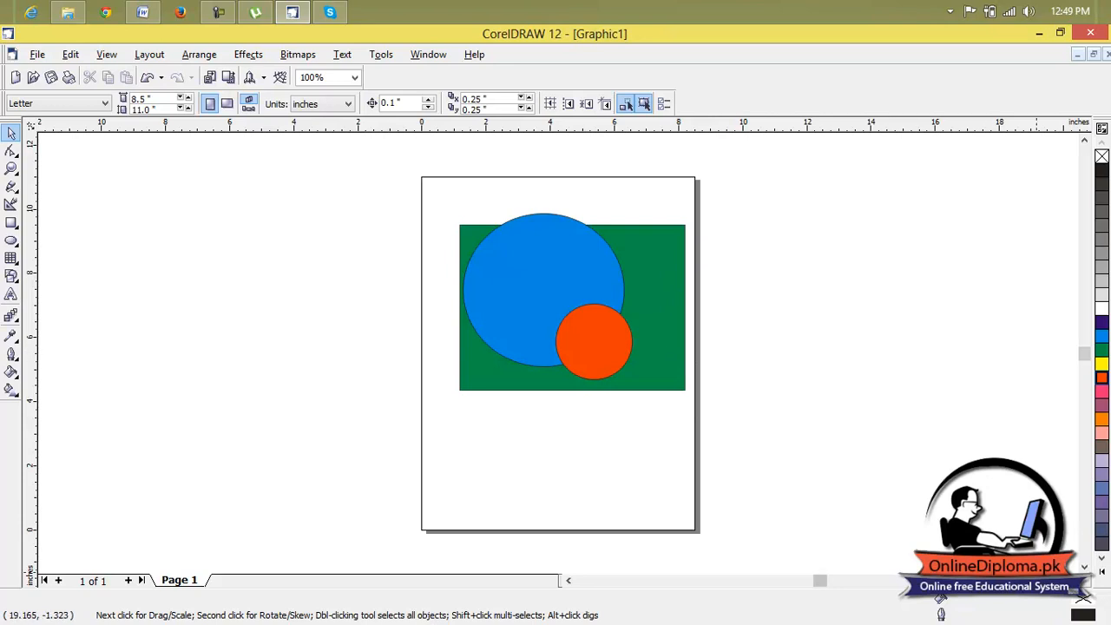
Widen the green rectangle by extending its left side closer to the page's left edge.
click(1071, 579)
click(525, 340)
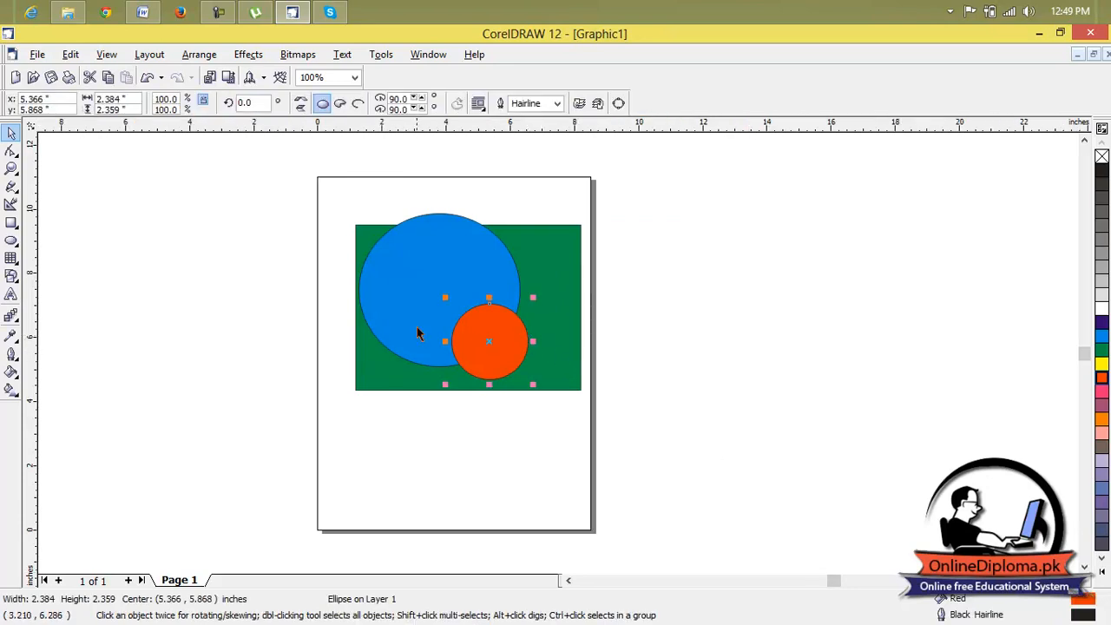
click(363, 345)
drag(348, 306, 330, 307)
click(641, 306)
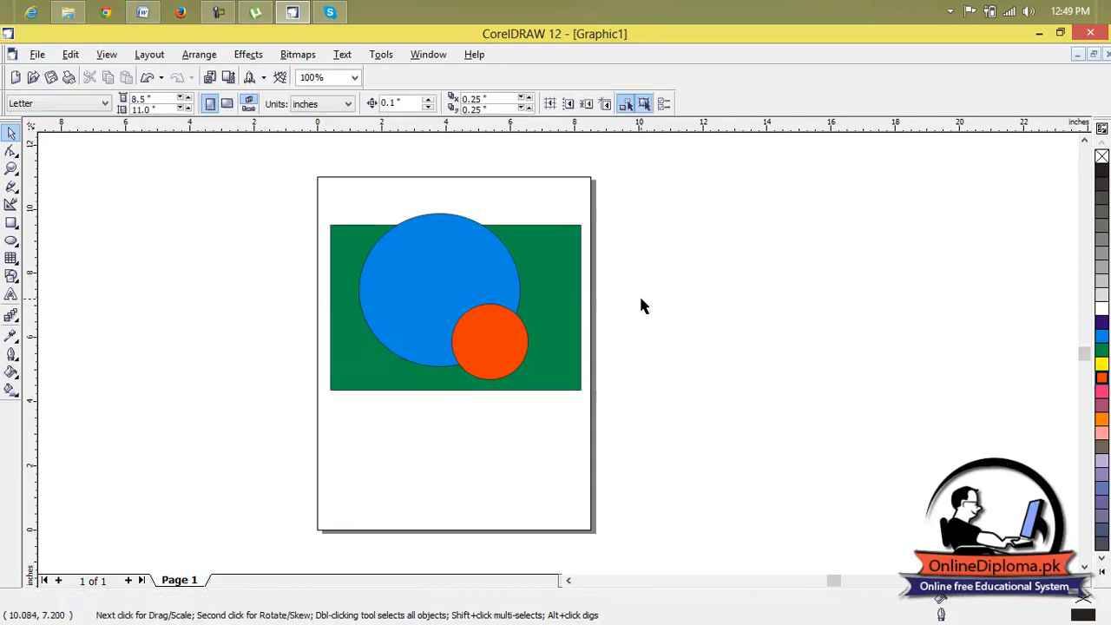
Move the blue ellipse down and left inside the green rectangle, and shift the red ellipse slightly up and right.
click(482, 289)
drag(463, 293, 450, 309)
drag(503, 354, 509, 331)
click(618, 314)
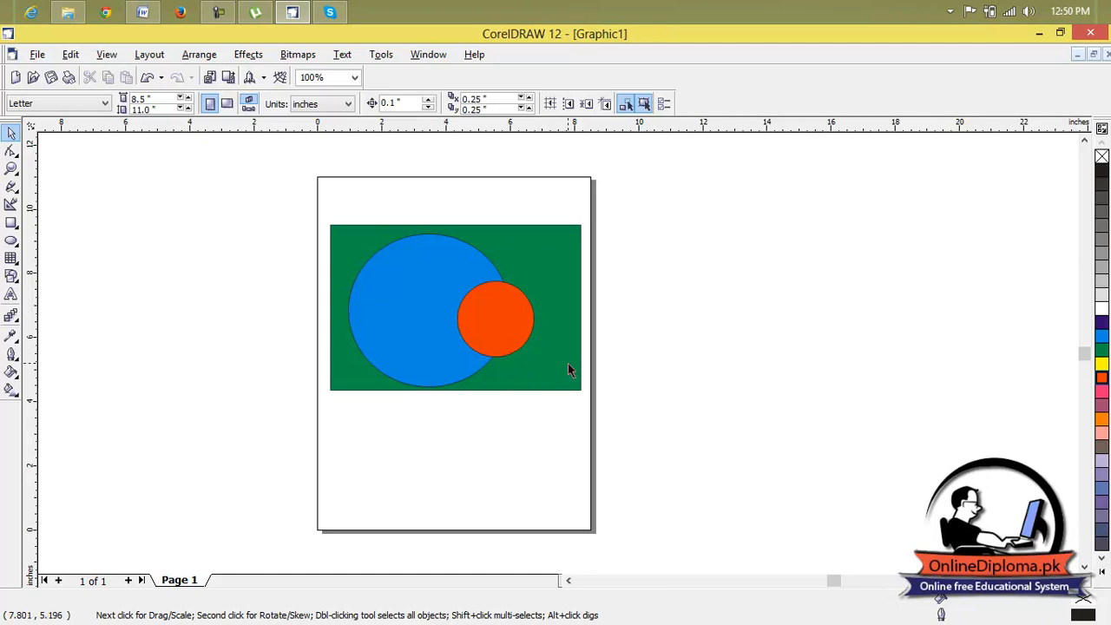
Open the save settings for the drawing and examine the available file versions, keeping Version 12.0.
click(37, 56)
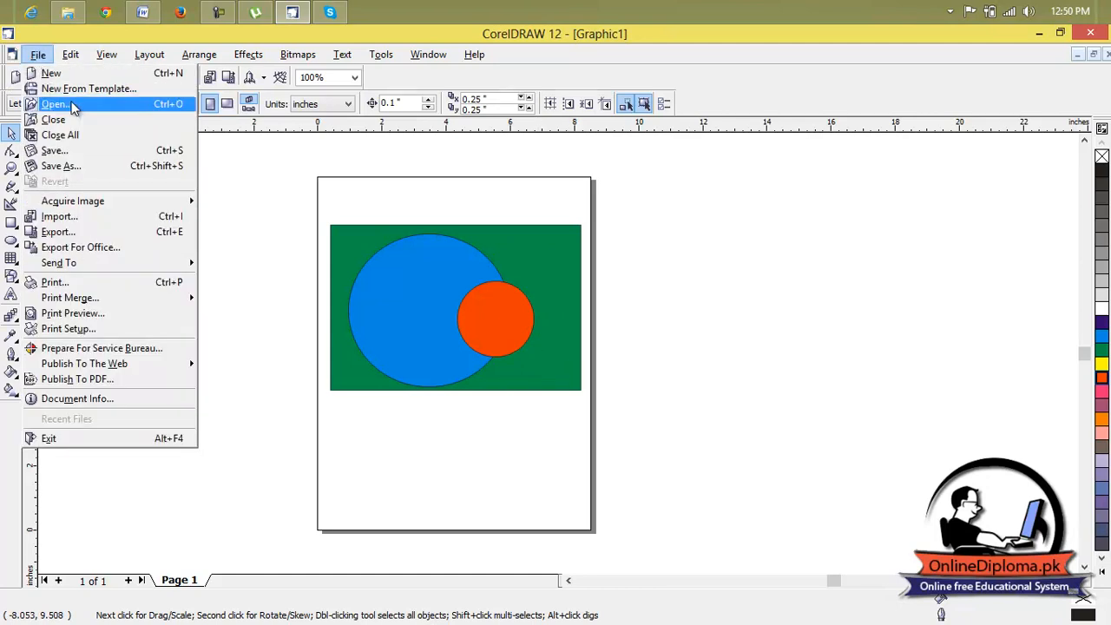
click(95, 152)
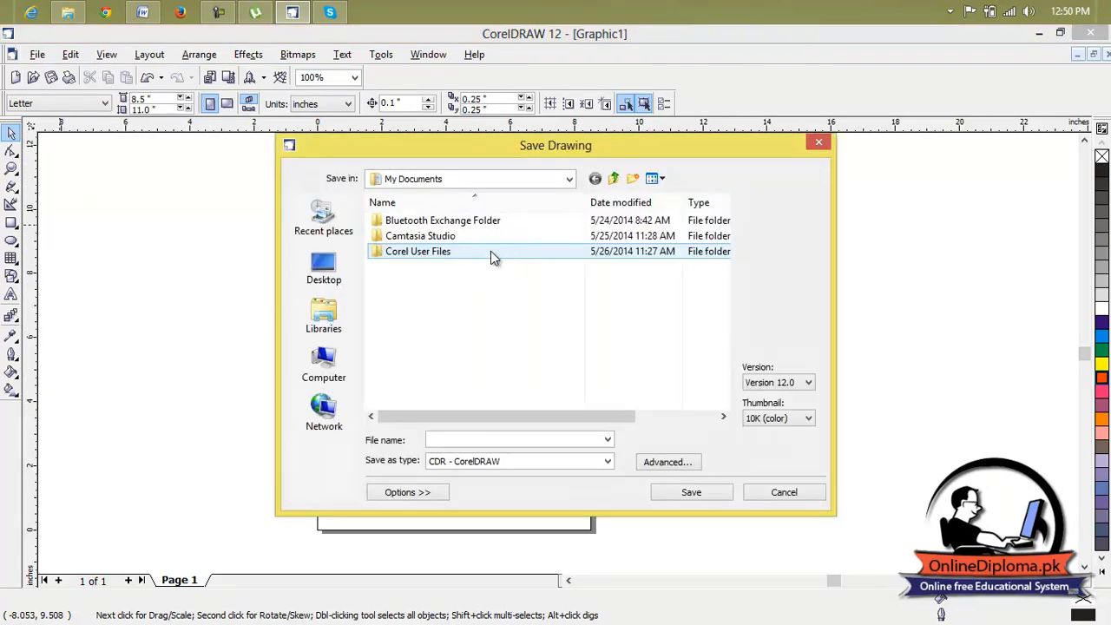
drag(501, 141, 469, 140)
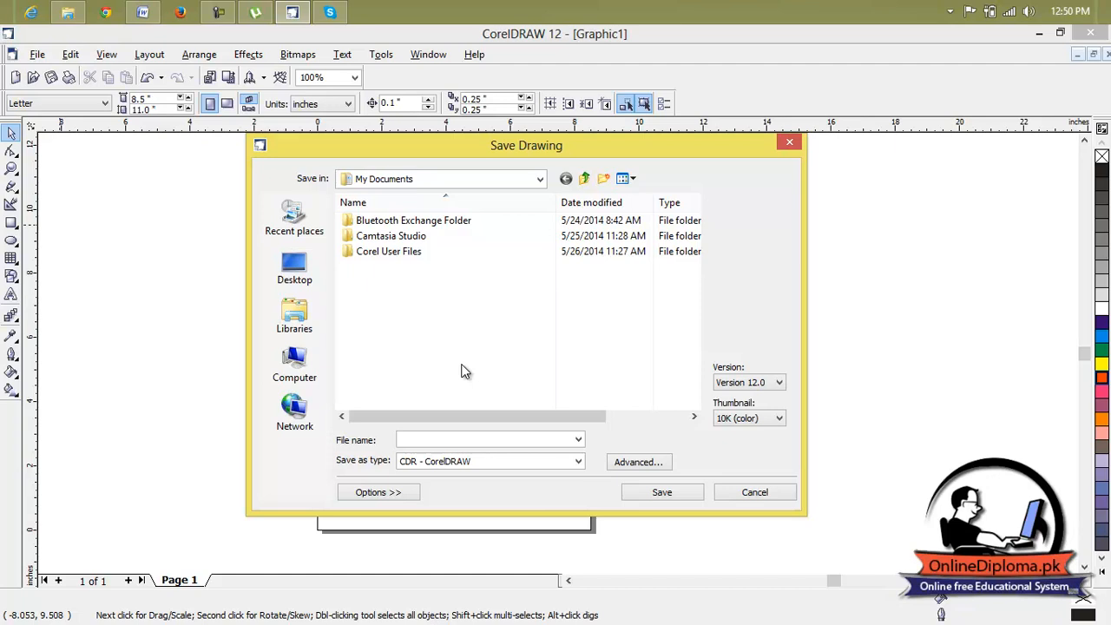
click(778, 382)
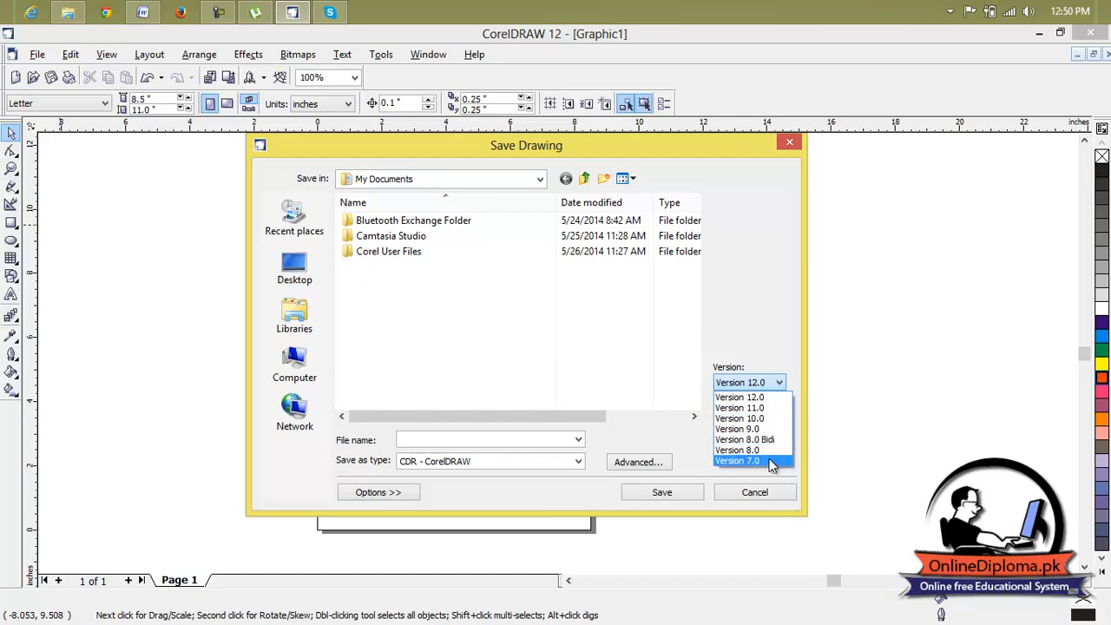
click(745, 396)
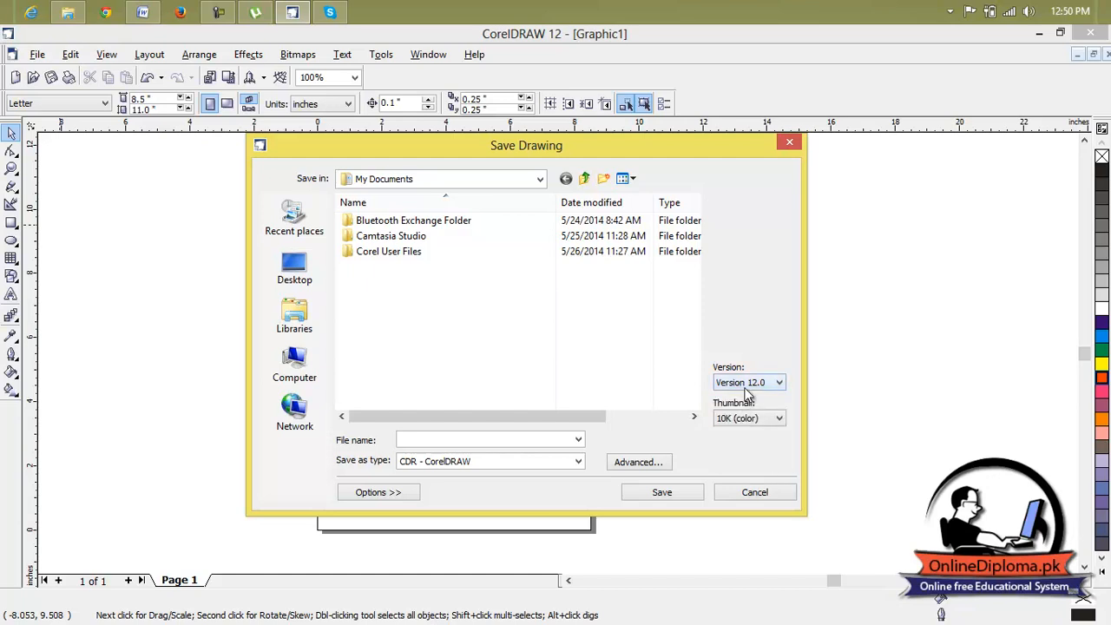
click(752, 385)
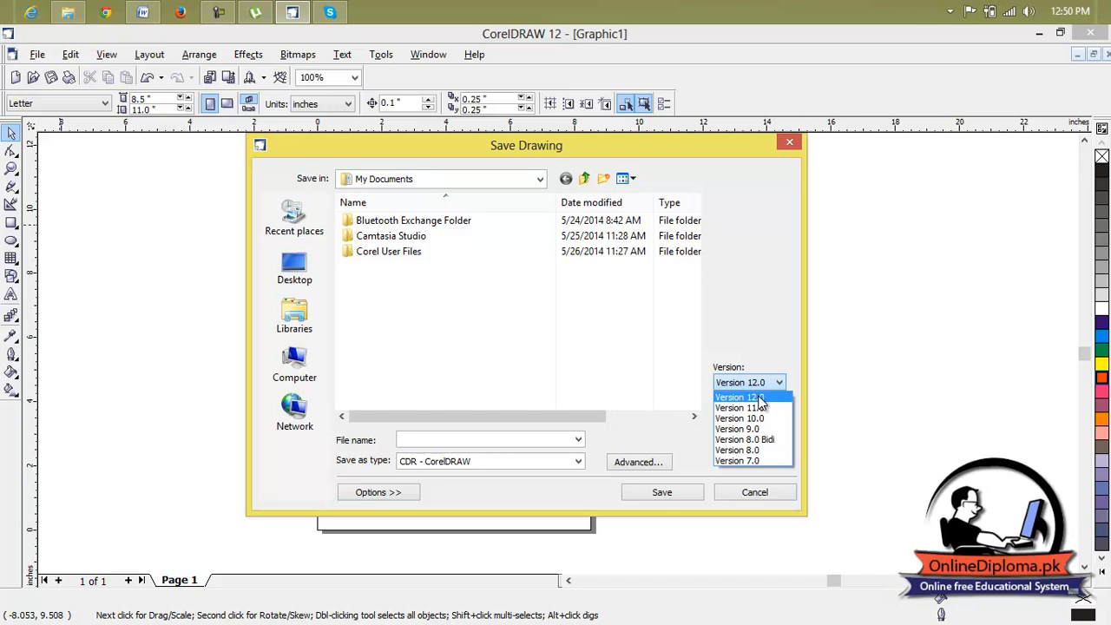
click(761, 400)
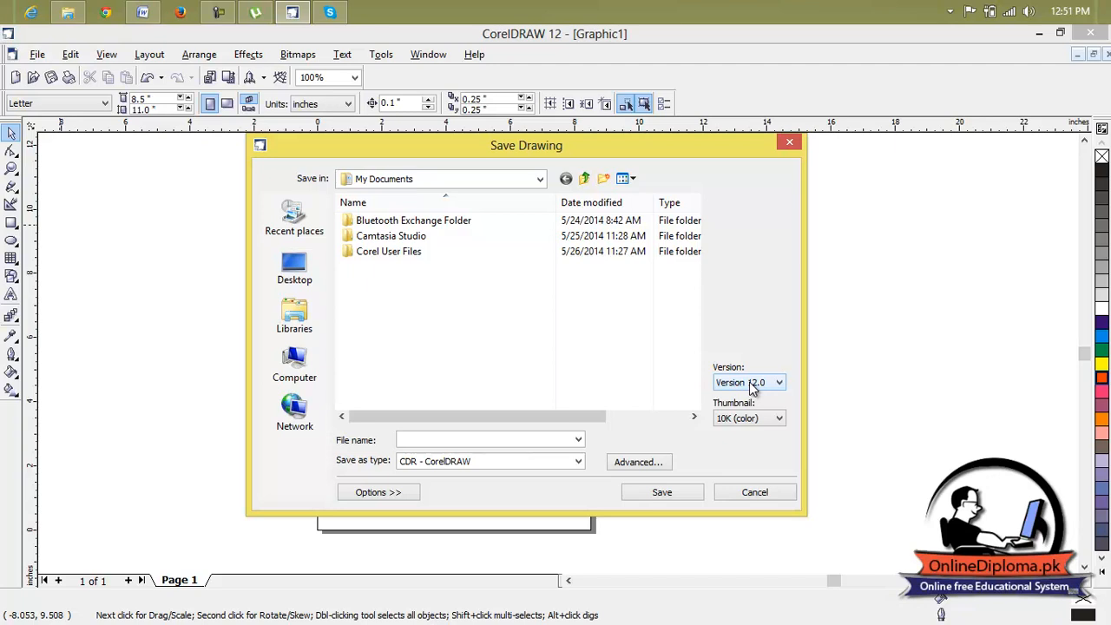
Try Version 9.0 as the save version, restore Version 12.0, and review the thumbnail options.
click(749, 382)
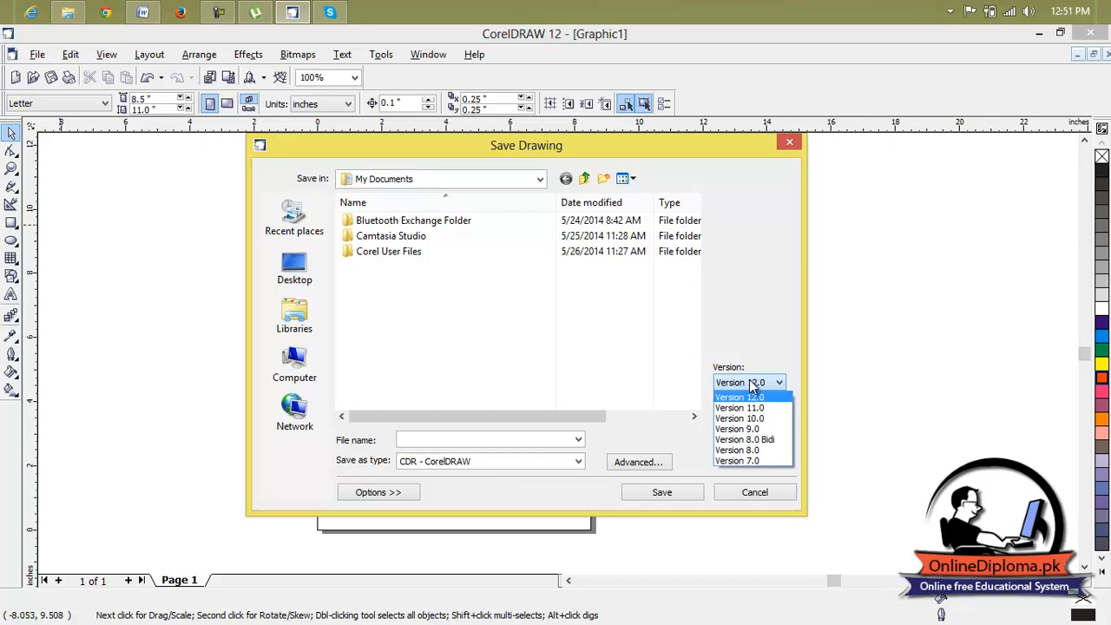
click(760, 430)
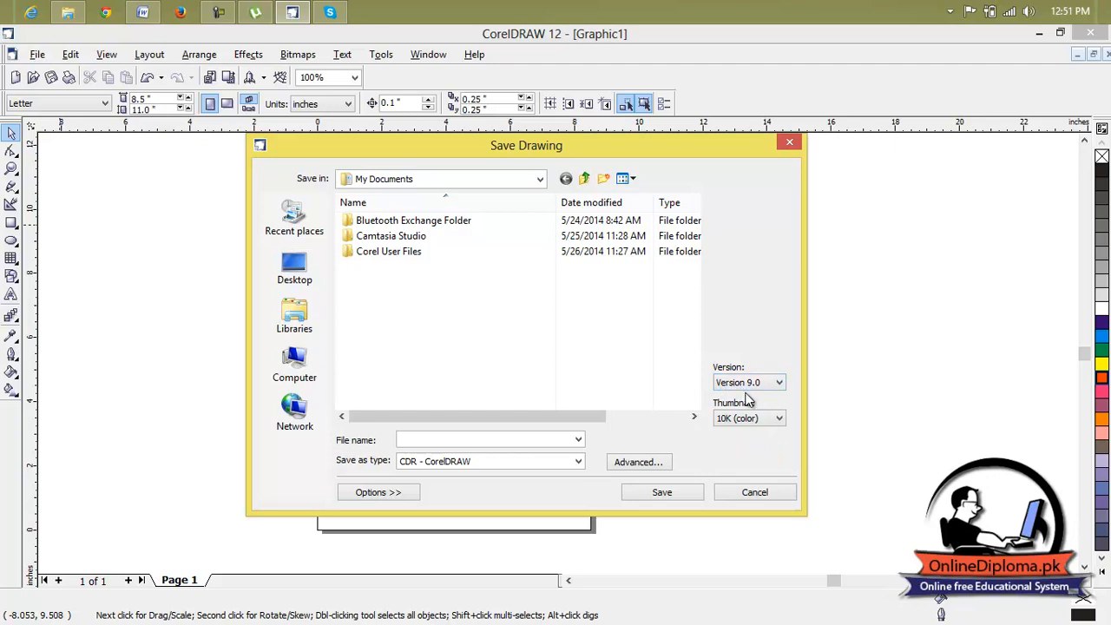
click(746, 382)
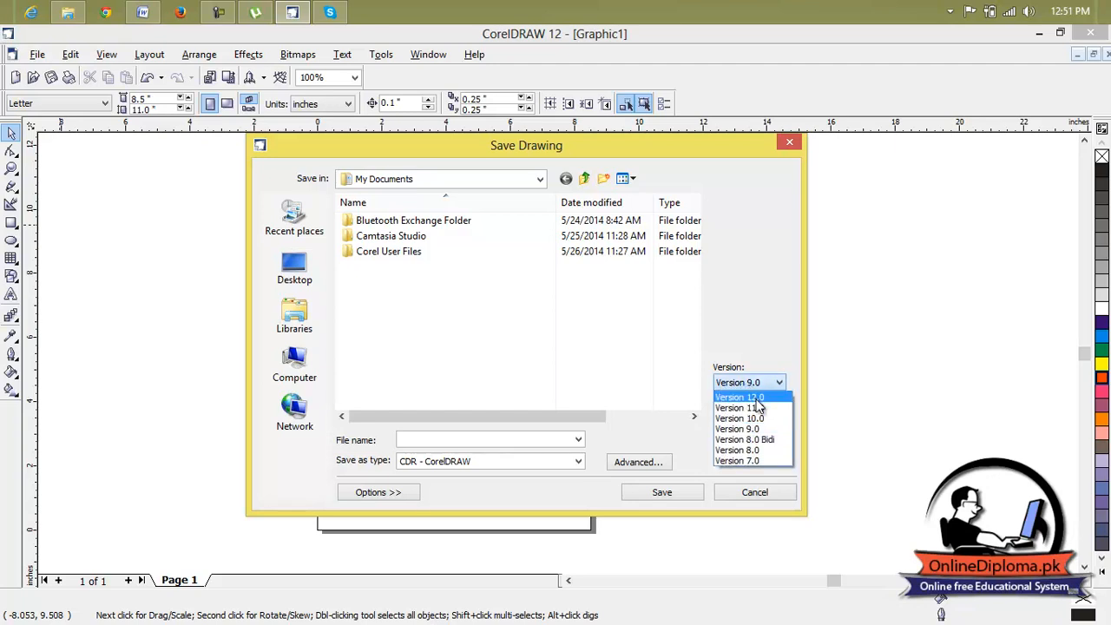
click(757, 408)
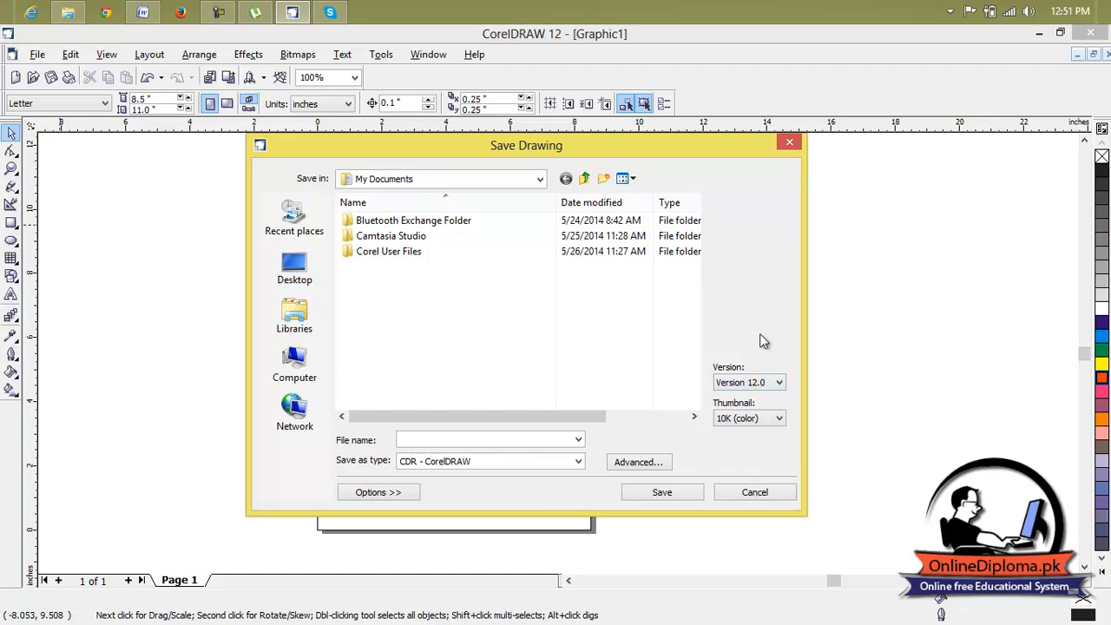
click(768, 420)
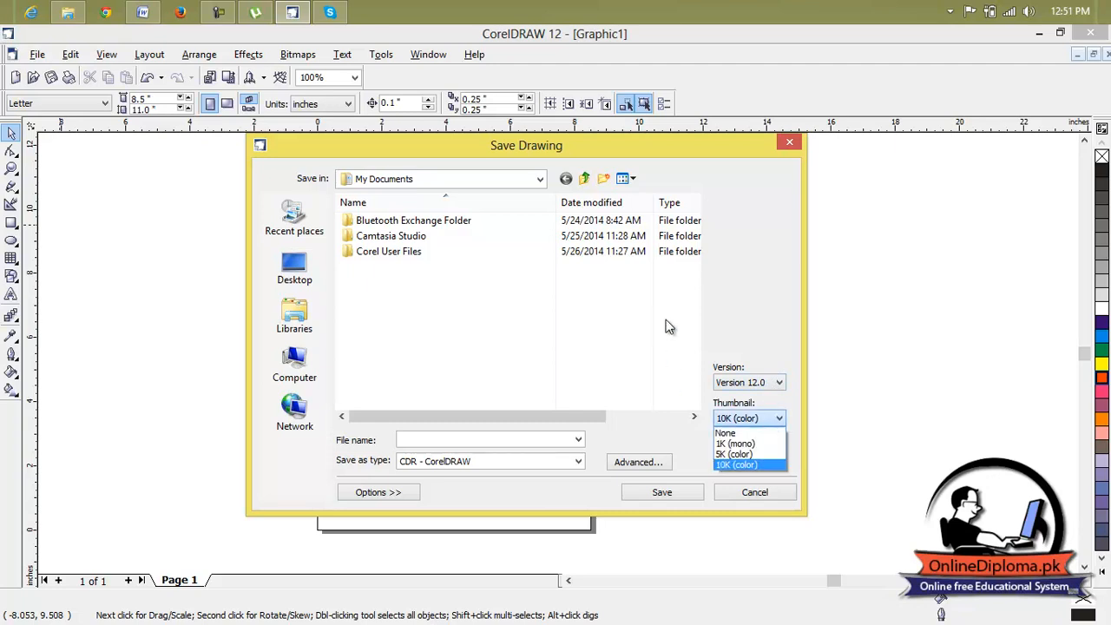
click(700, 314)
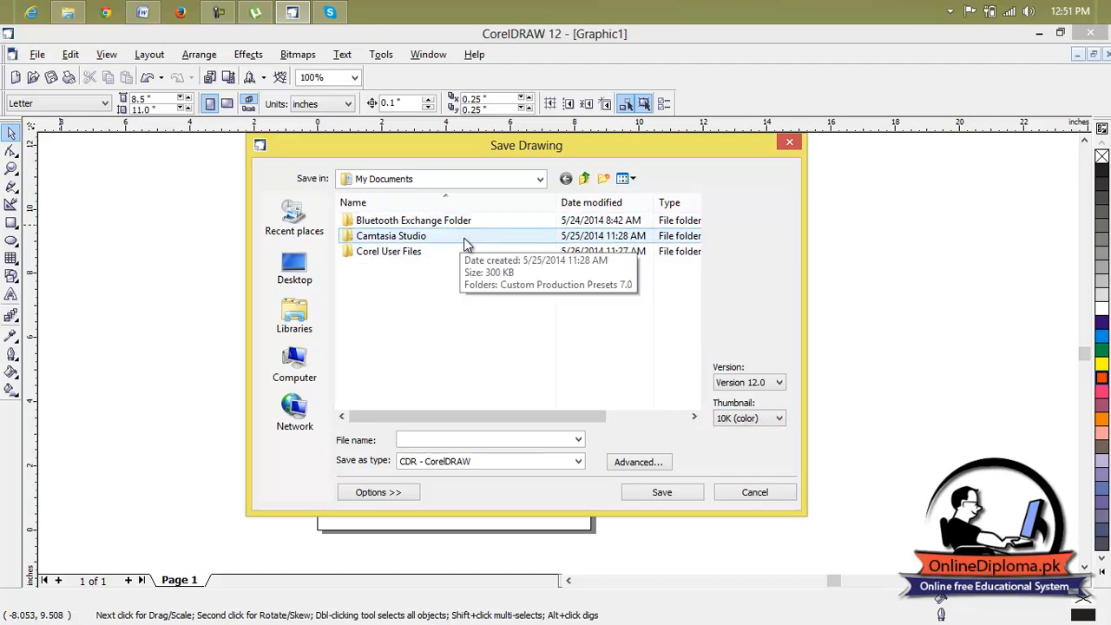
Try the Extra large icons view for the save folder list and change it to Tiles.
click(636, 182)
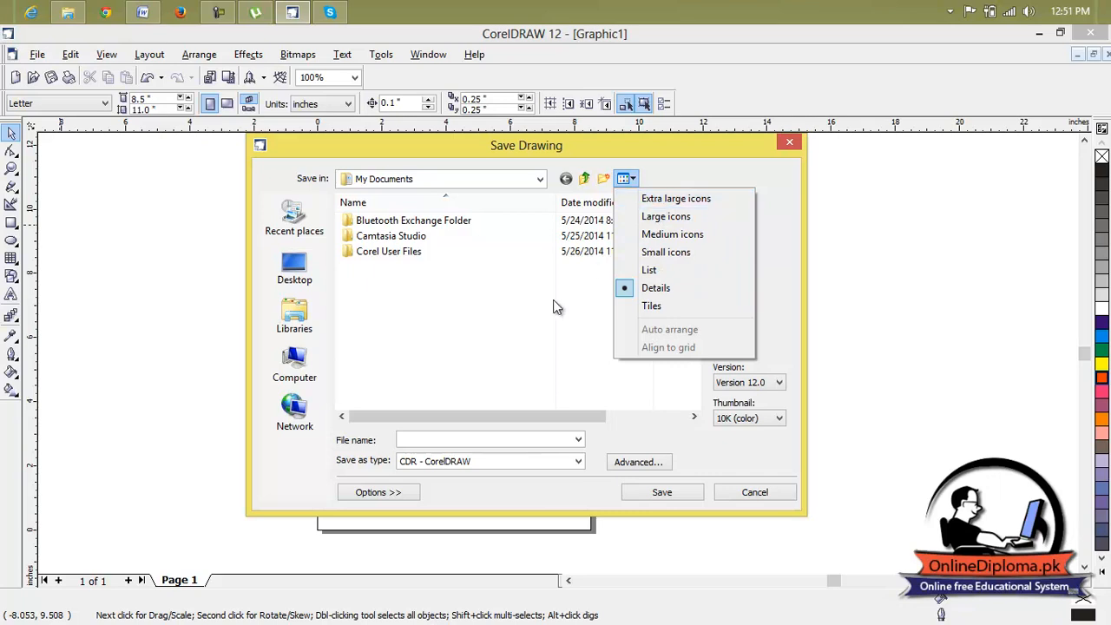
click(653, 199)
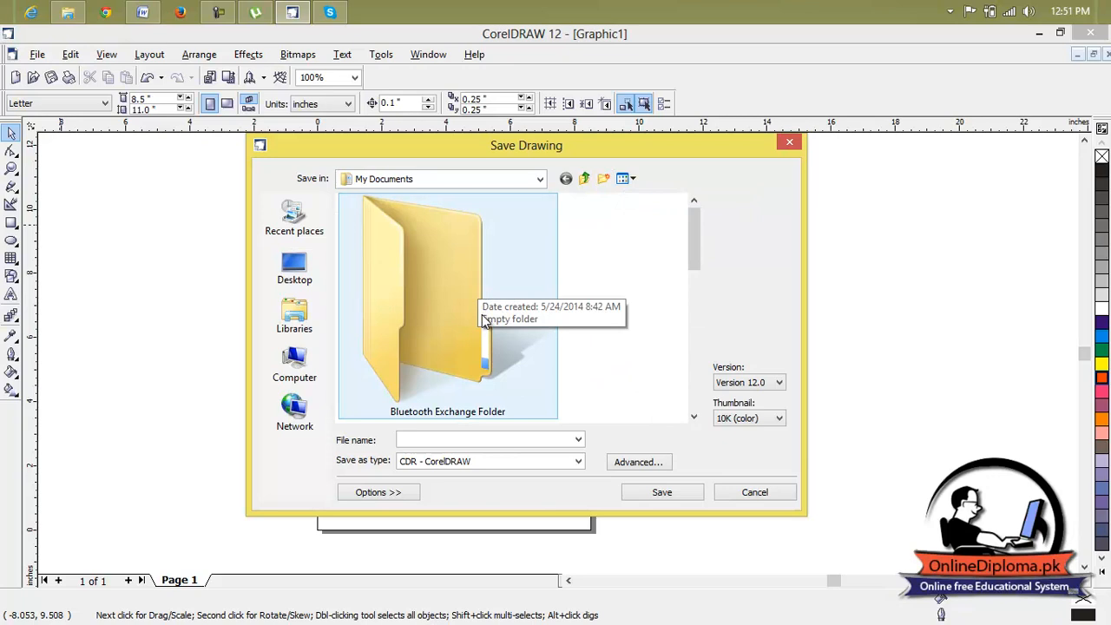
click(633, 178)
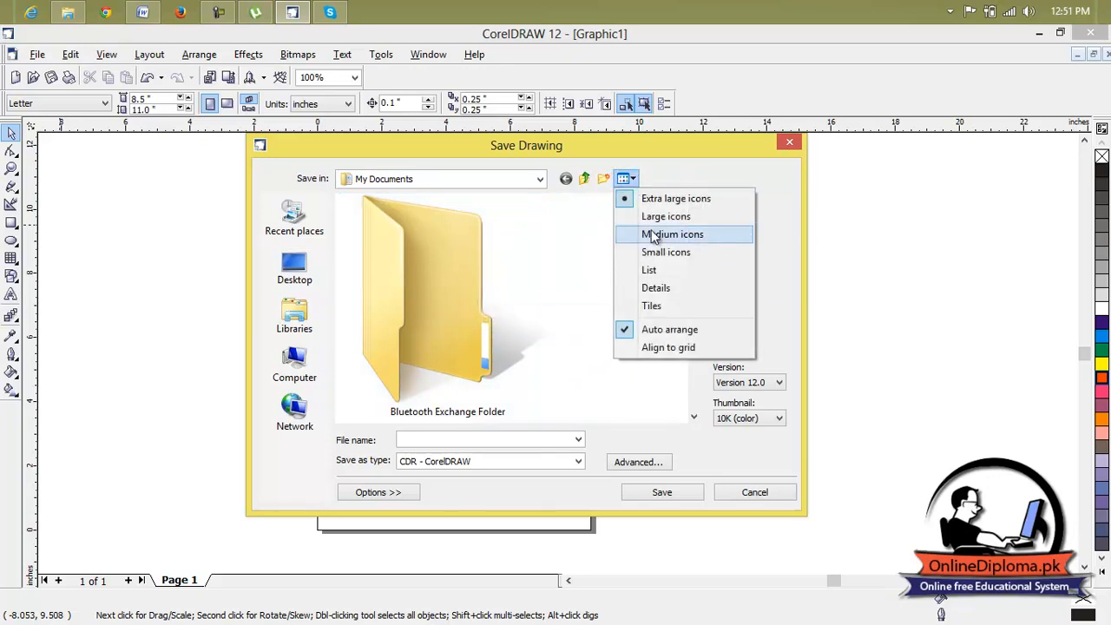
click(671, 305)
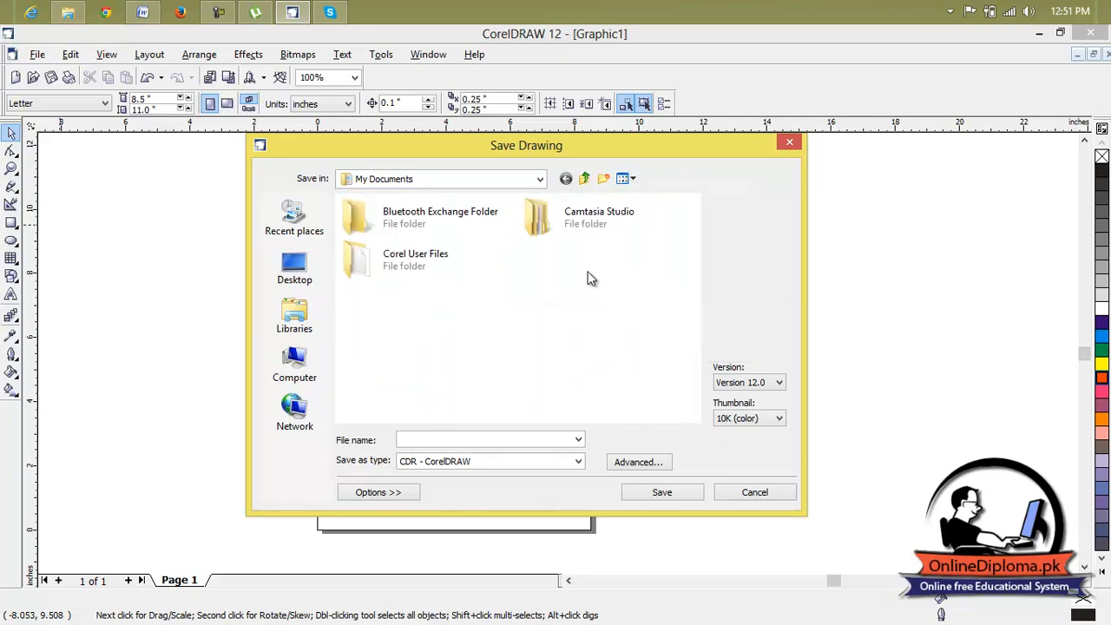
Browse possible save locations, including Corel User Files, Desktop, Computer and the wallpaper folder on Local Disk (D:), and close without saving.
double_click(436, 245)
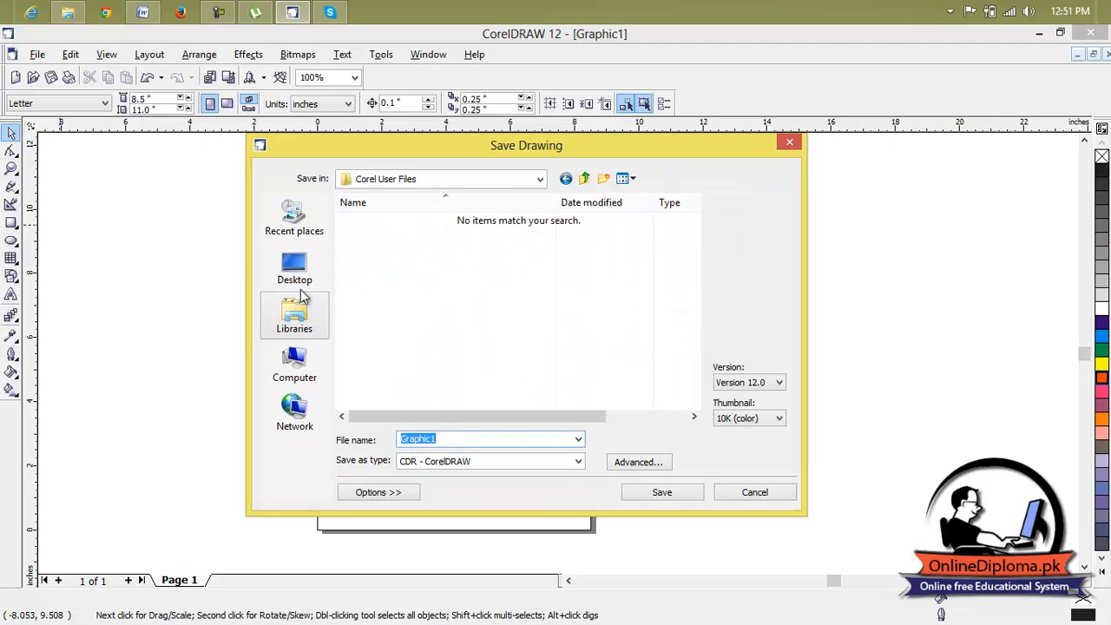
click(295, 267)
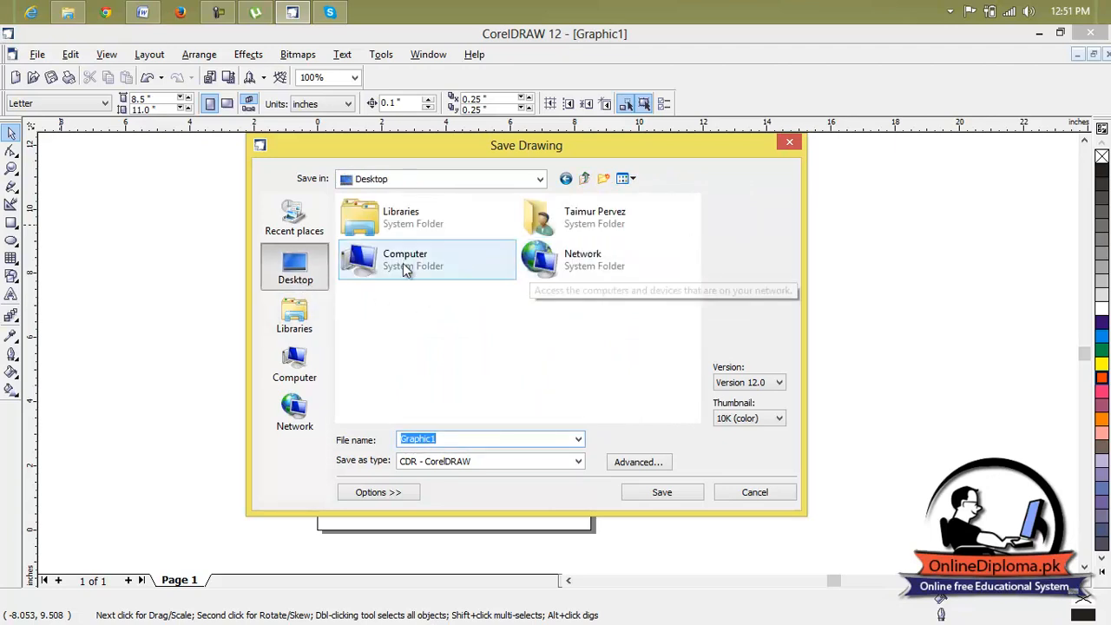
click(294, 316)
click(311, 354)
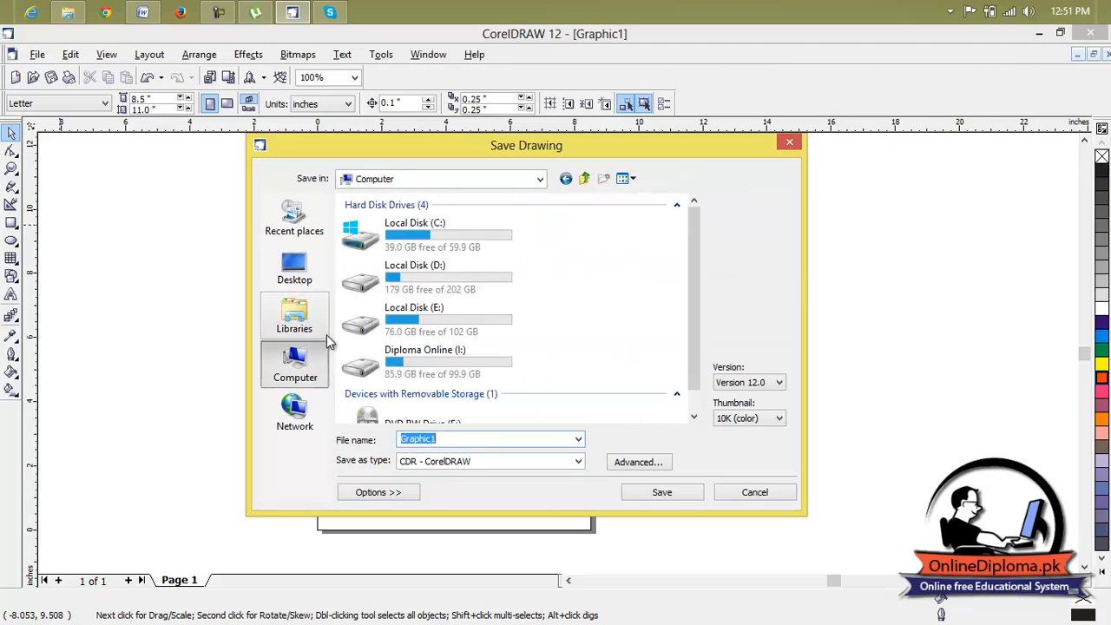
double_click(399, 278)
click(426, 221)
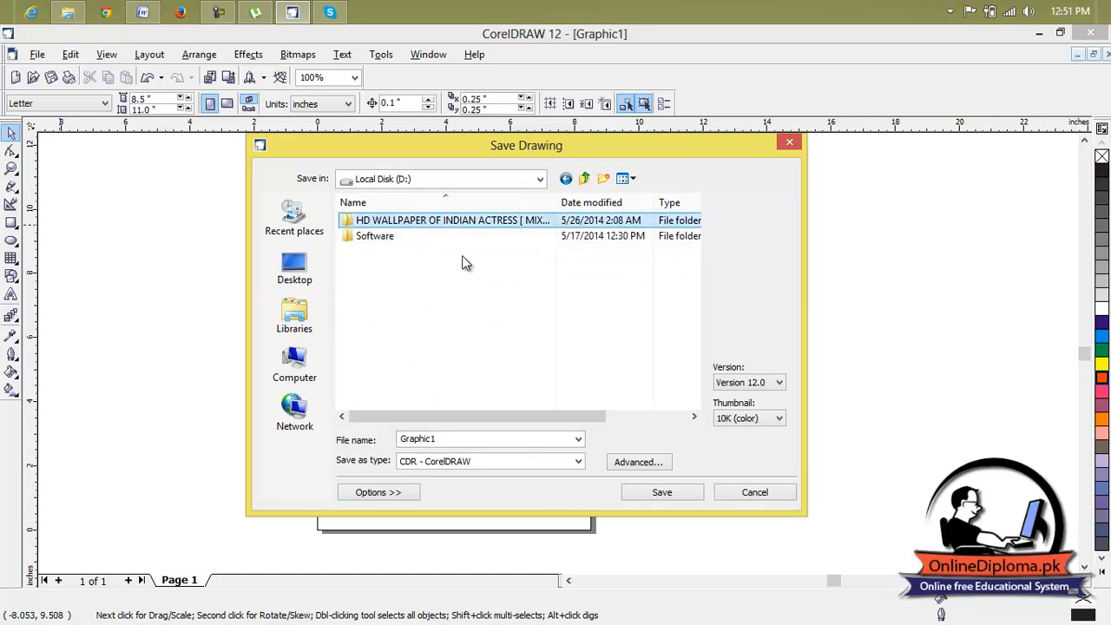
click(451, 221)
double_click(460, 220)
click(513, 255)
double_click(512, 223)
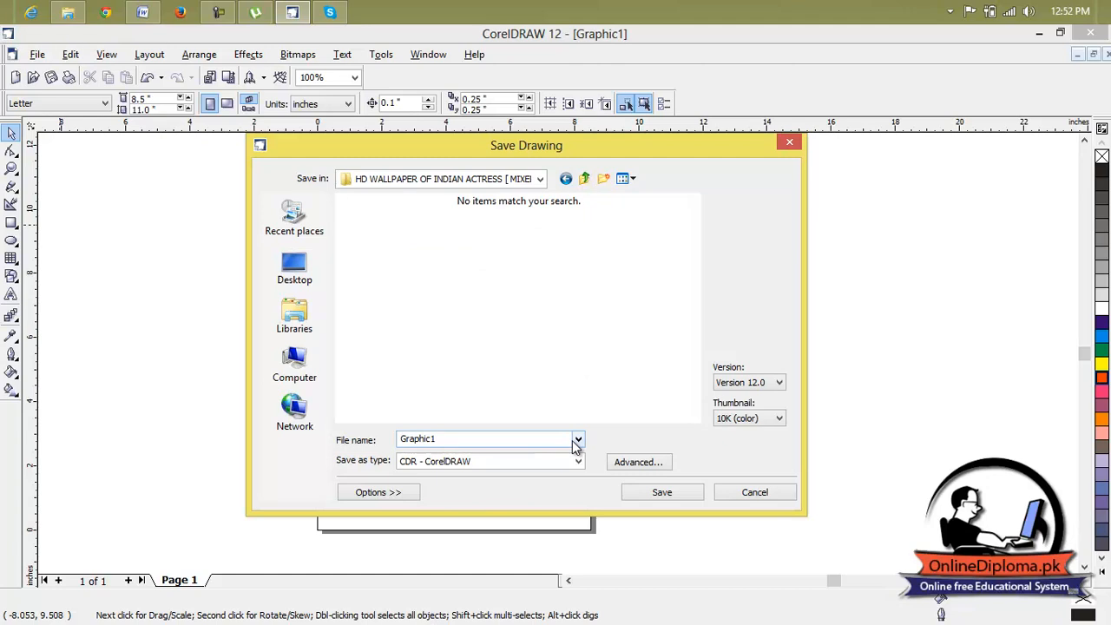
click(790, 143)
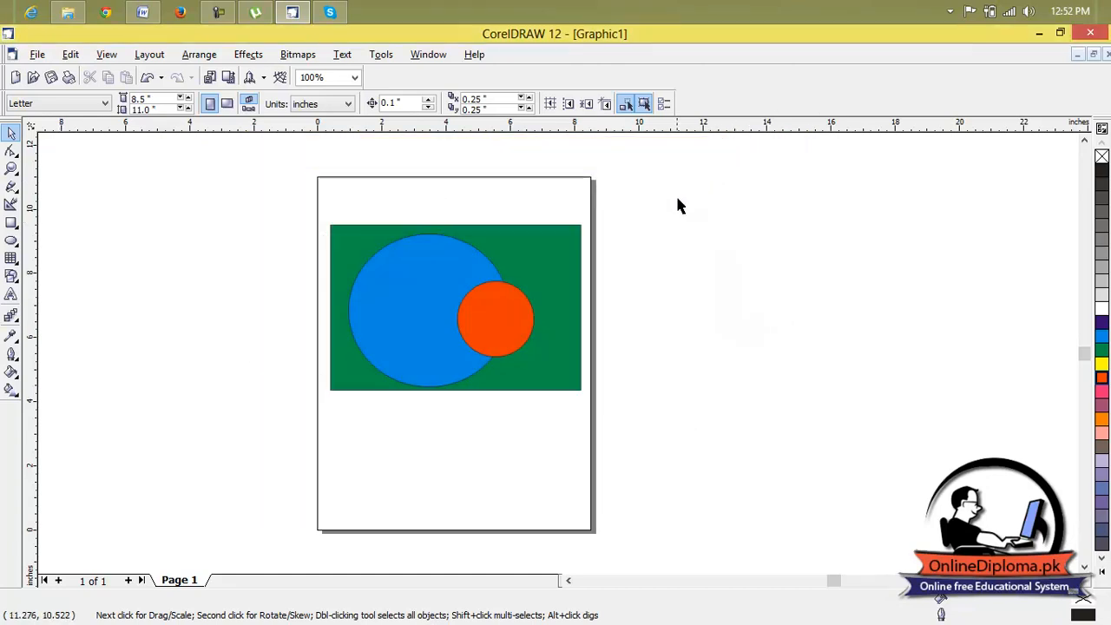
Open the save settings for the drawing, choose the Desktop as the location, and enter the file name object.
click(41, 59)
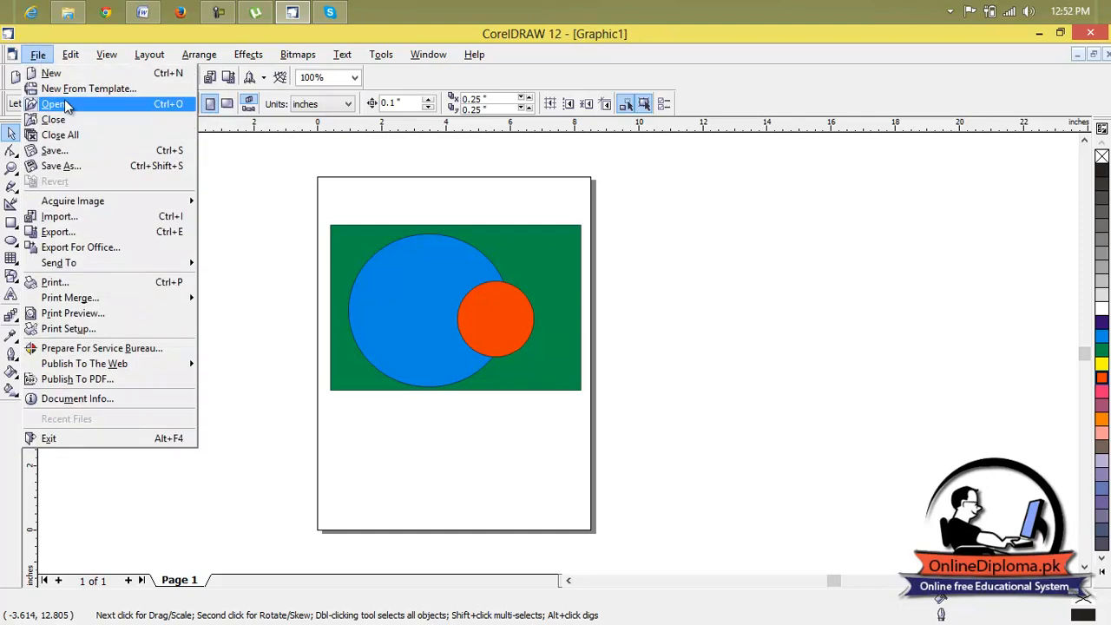
click(87, 152)
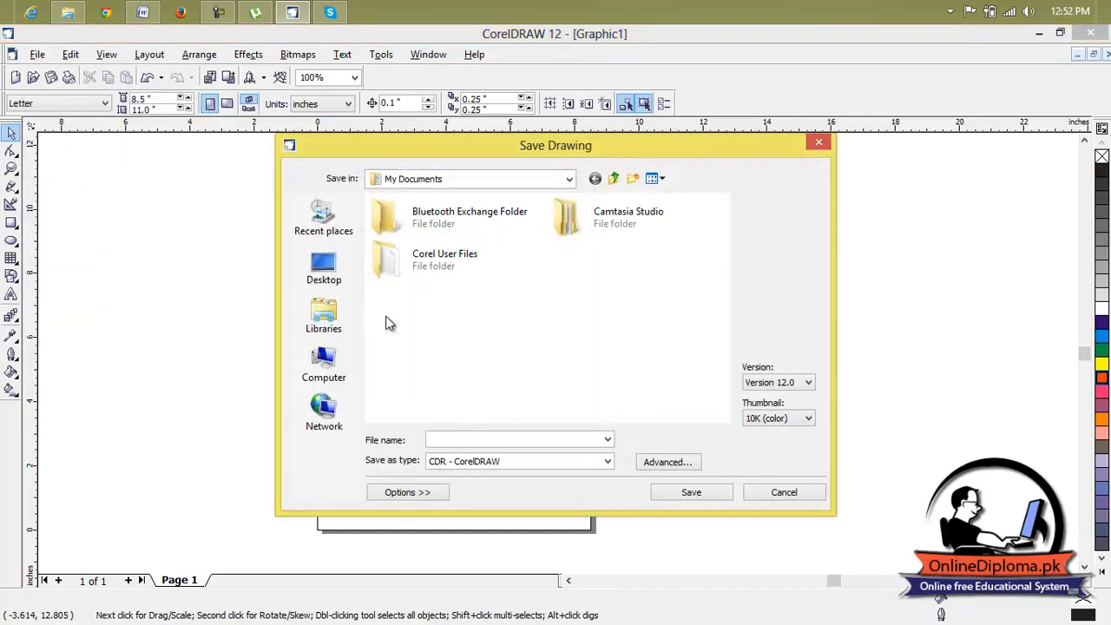
click(323, 269)
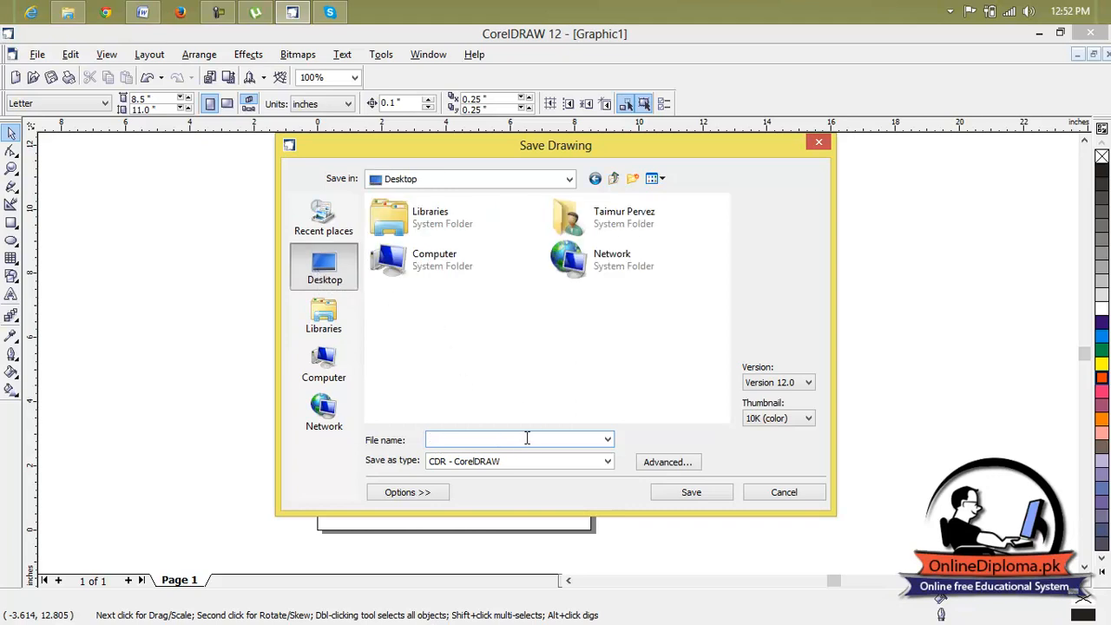
text(obke)
key(BackSpace)
key(BackSpace)
key(BackSpace)
text(ject)
Review the advanced save options without changing them, and save the drawing as a CDR file in Version 12.0.
click(677, 462)
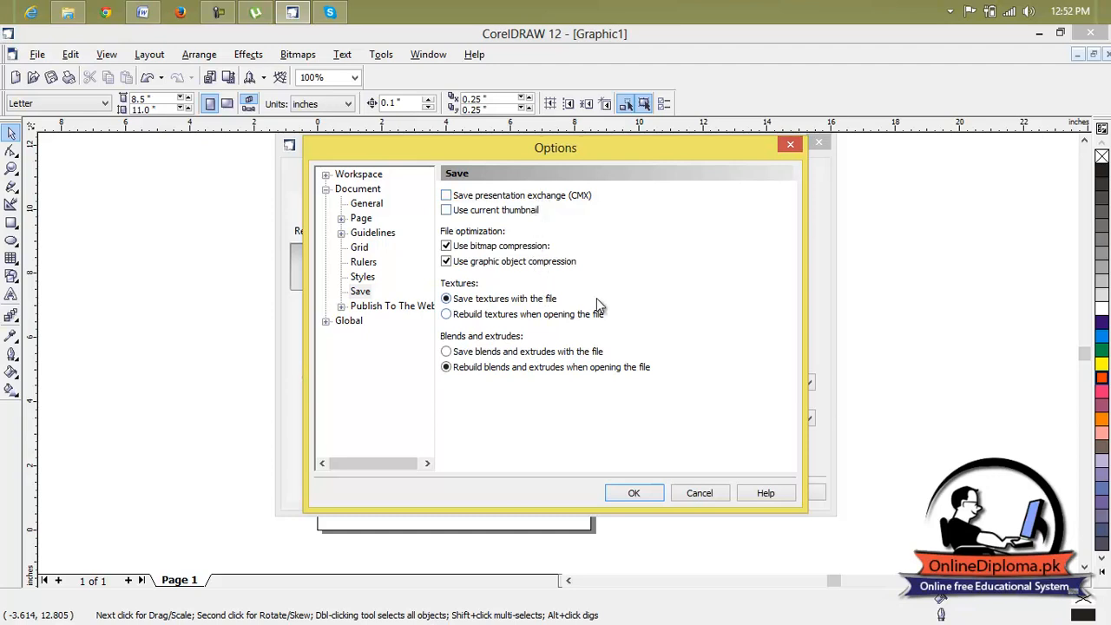
click(792, 146)
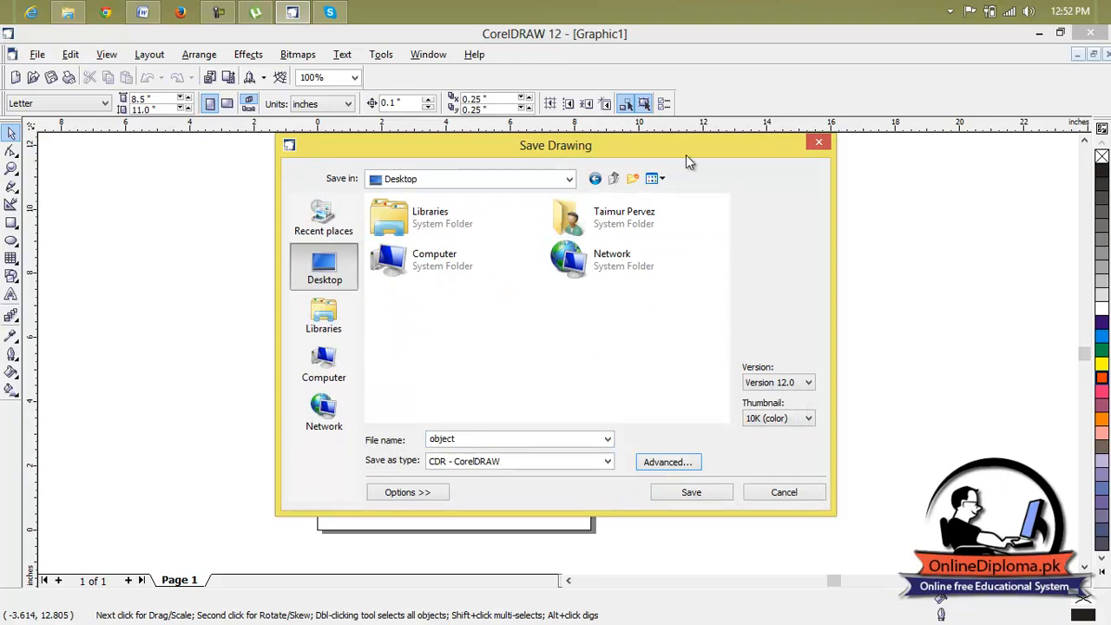
click(691, 493)
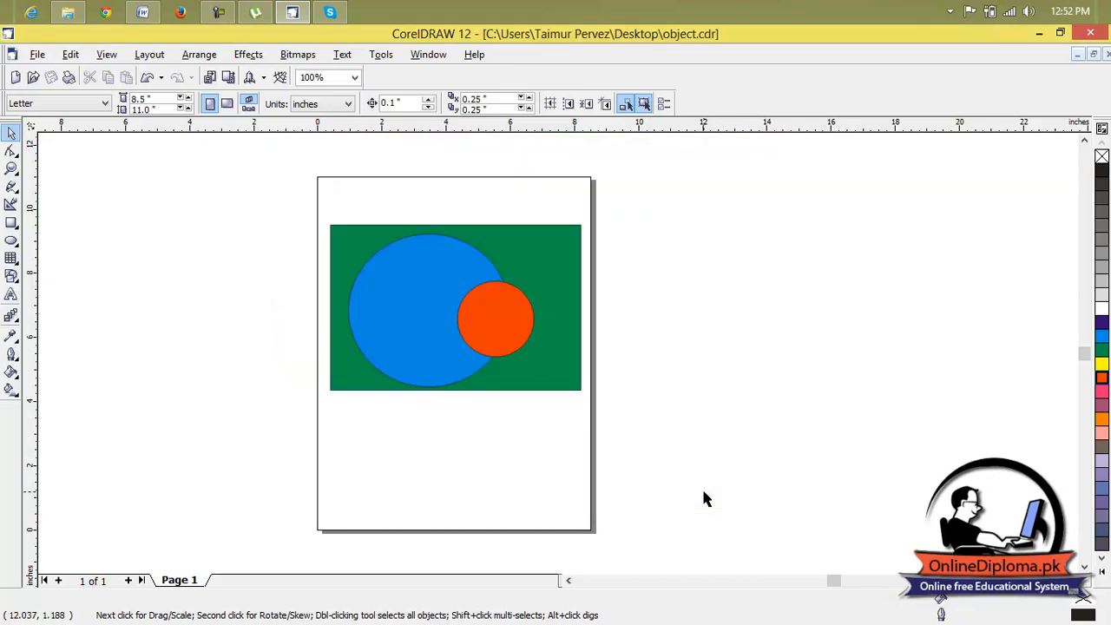
Check for the saved object file on the Windows desktop, and close the drawing and CorelDRAW.
click(1040, 33)
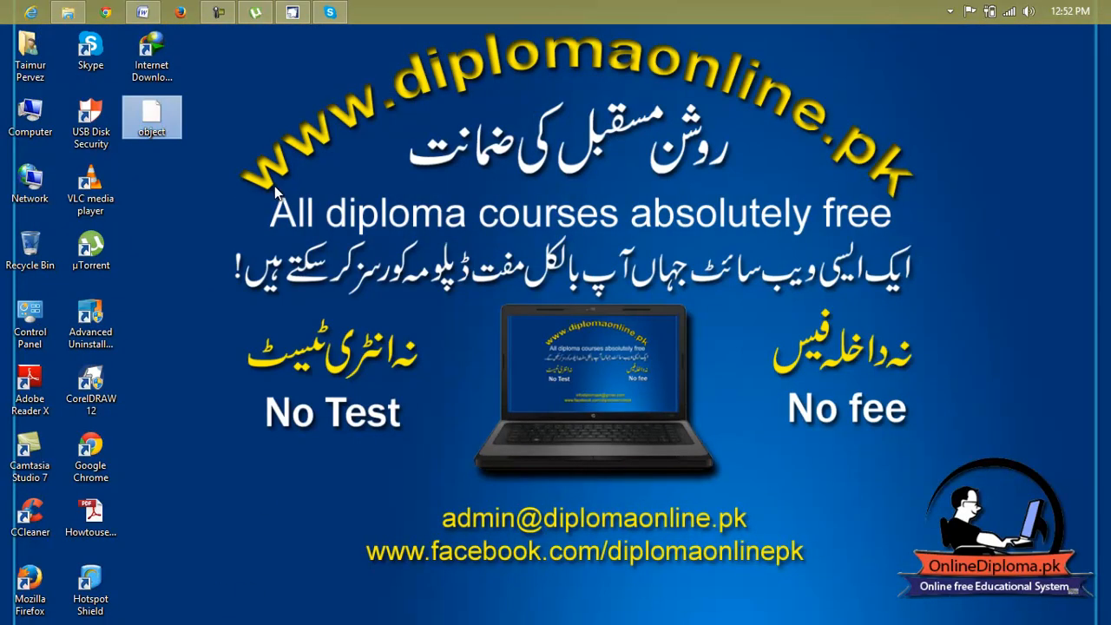
click(293, 12)
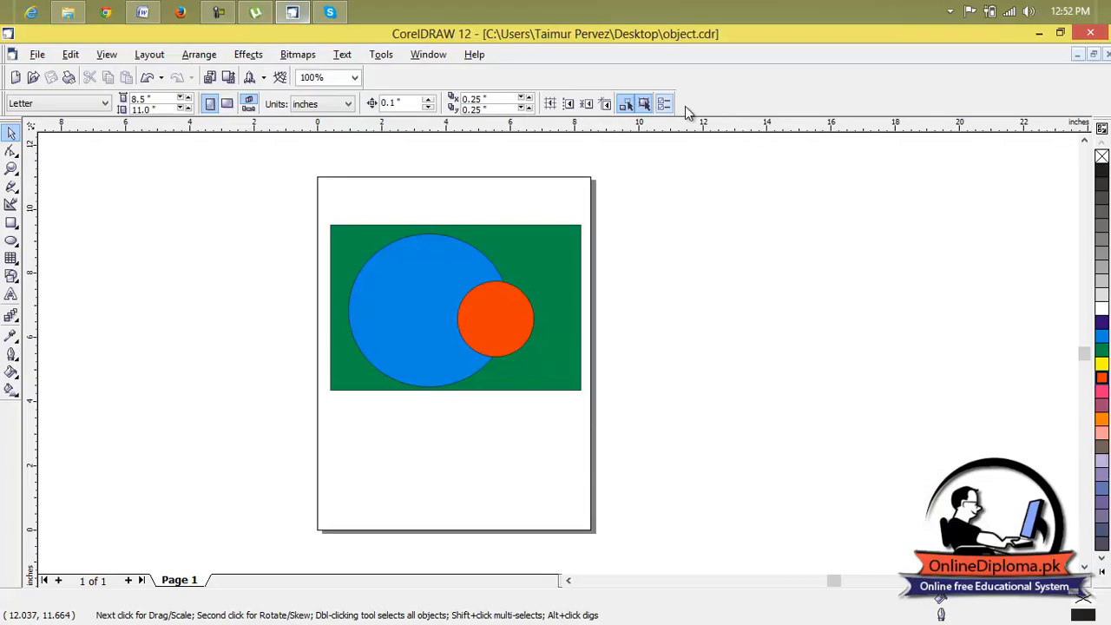
click(37, 53)
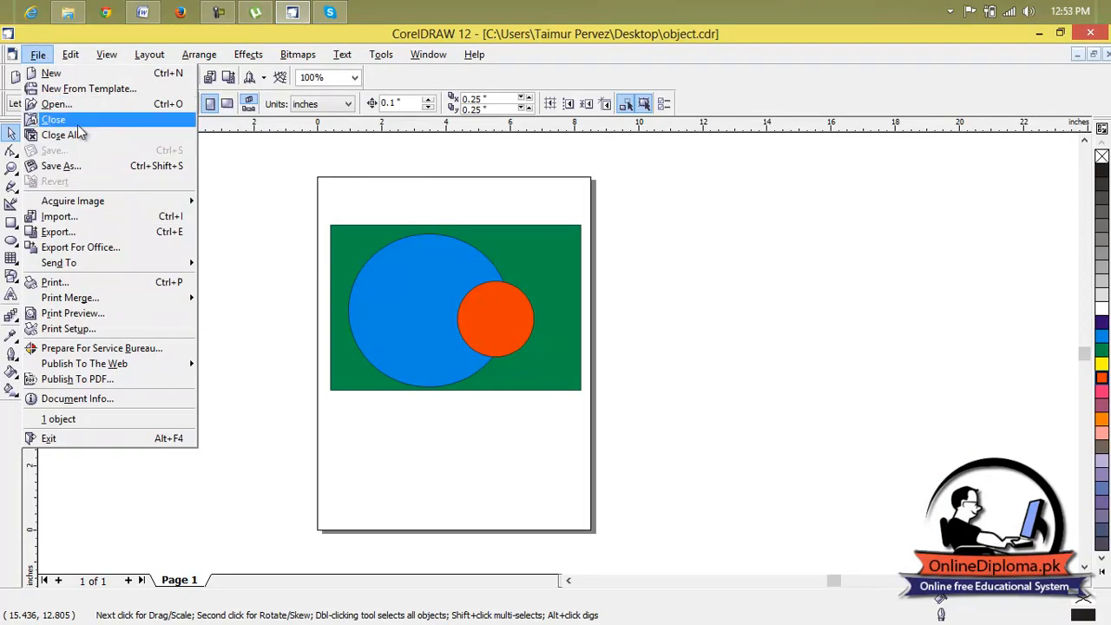
click(81, 136)
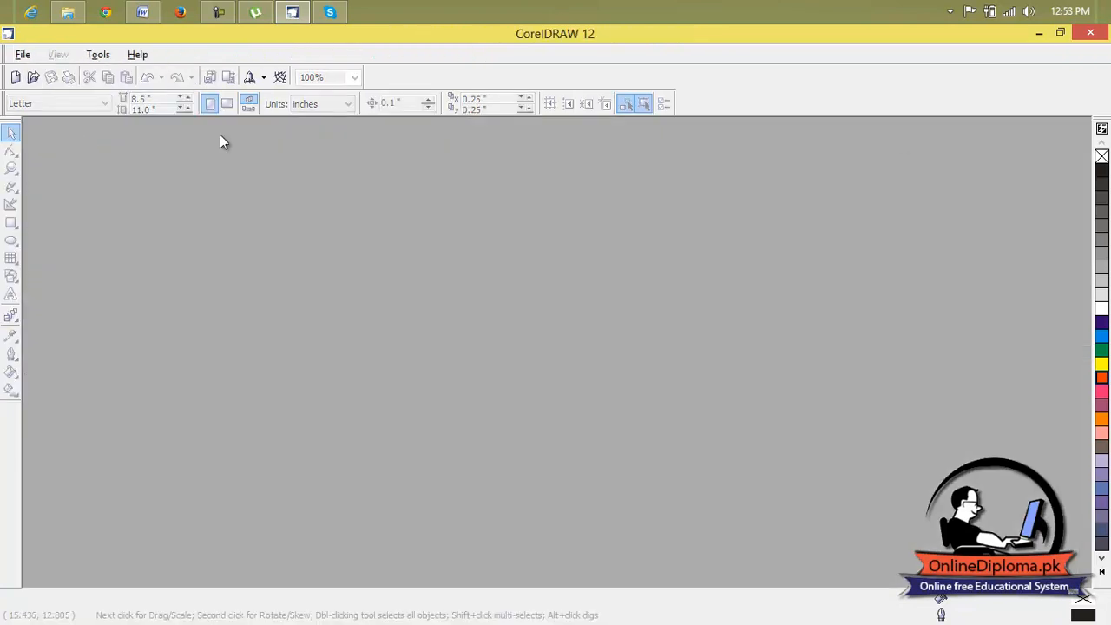
click(1090, 33)
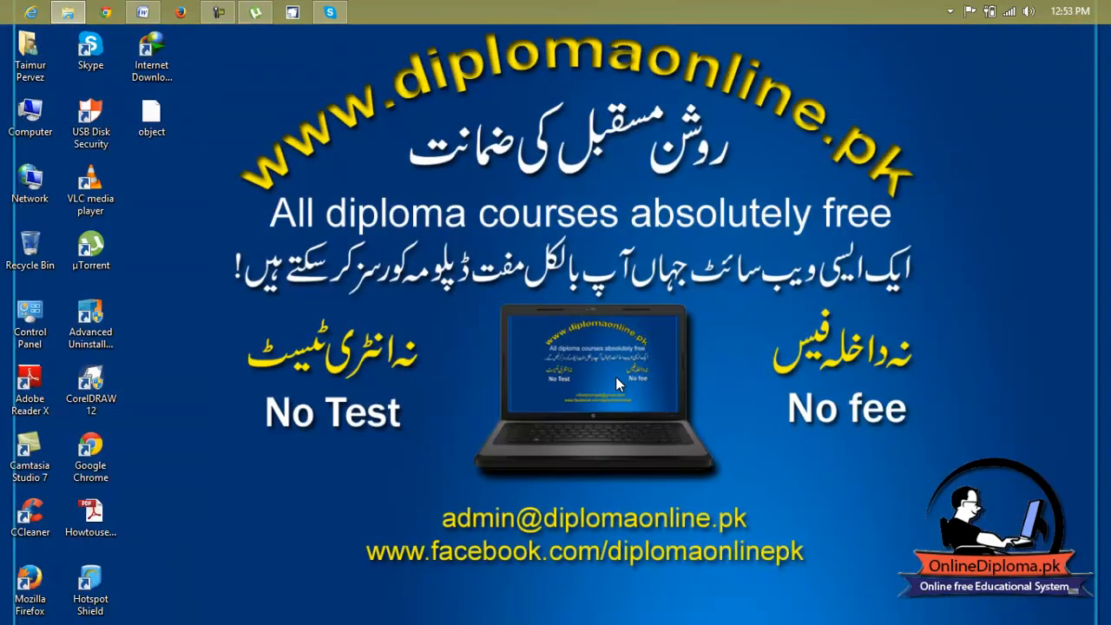
Open the object file from the Windows desktop to check its contents, and exit CorelDRAW.
click(166, 132)
double_click(165, 116)
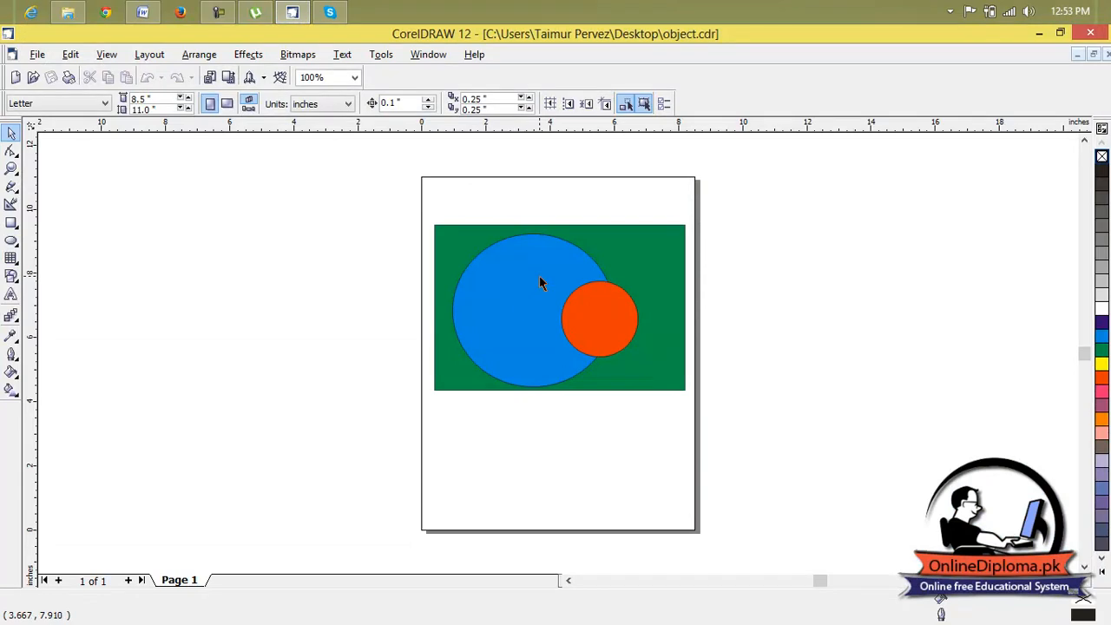
click(1090, 32)
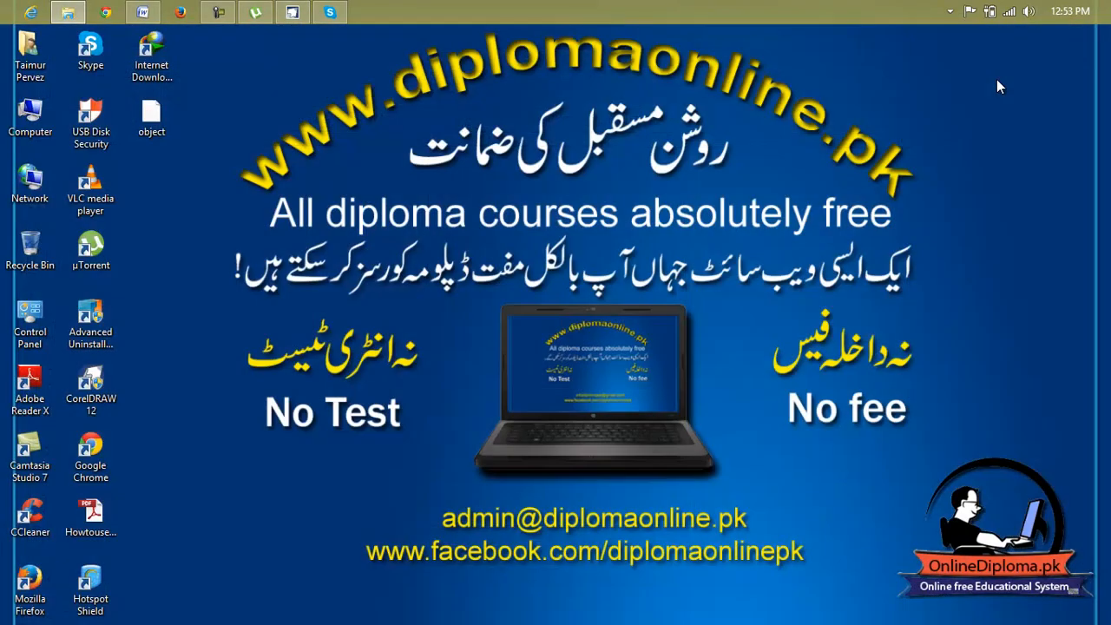
Launch CorelDRAW with a new blank graphic and open the object drawing from the Desktop folder.
click(294, 12)
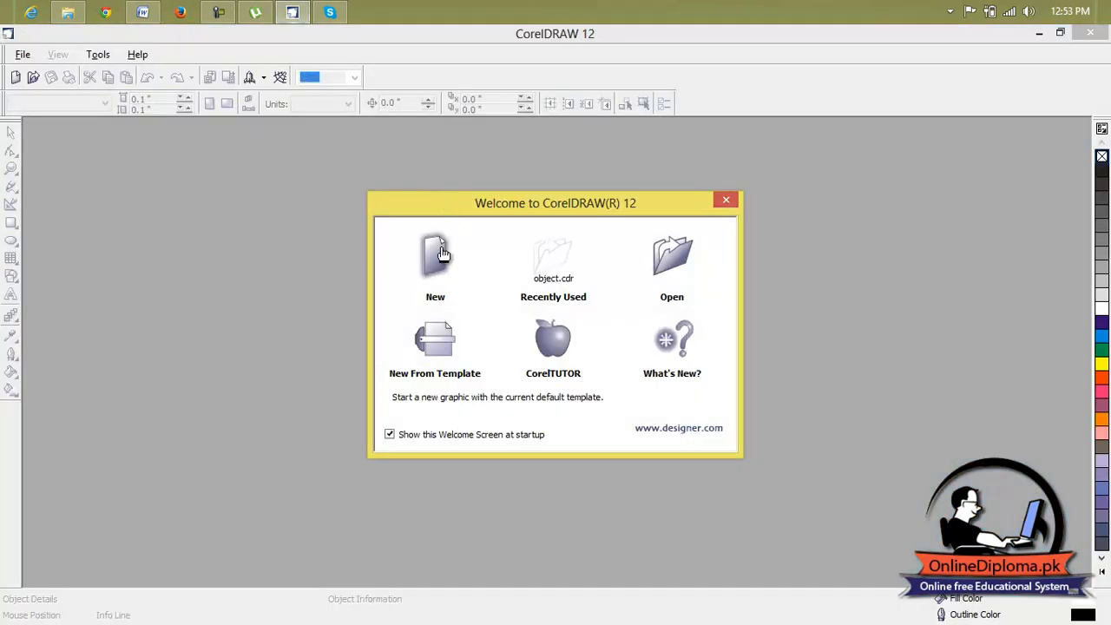
click(443, 258)
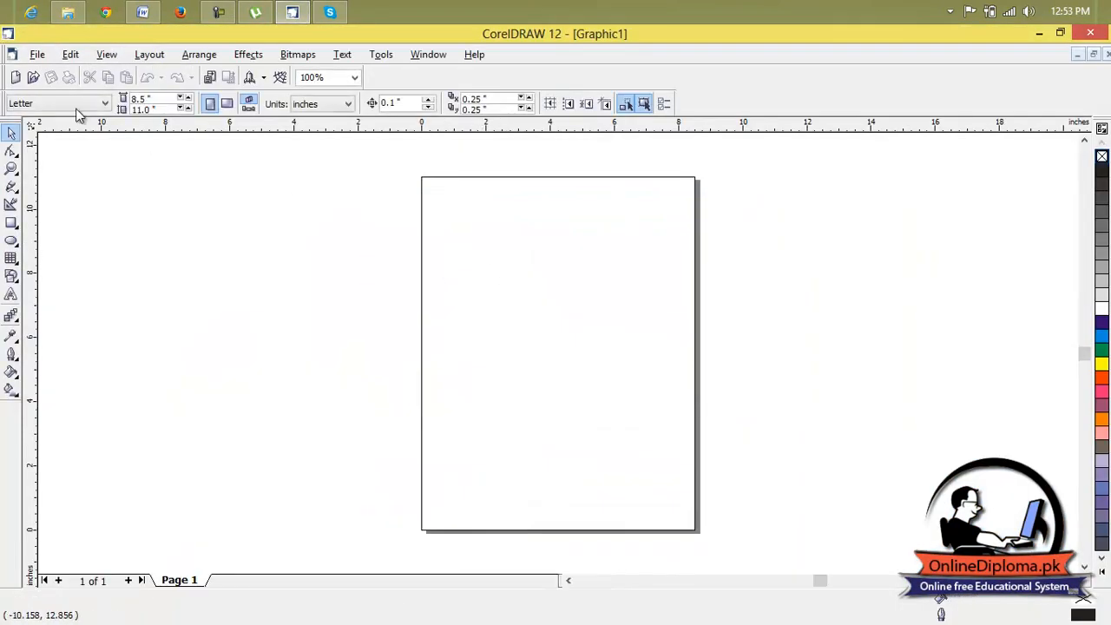
click(37, 55)
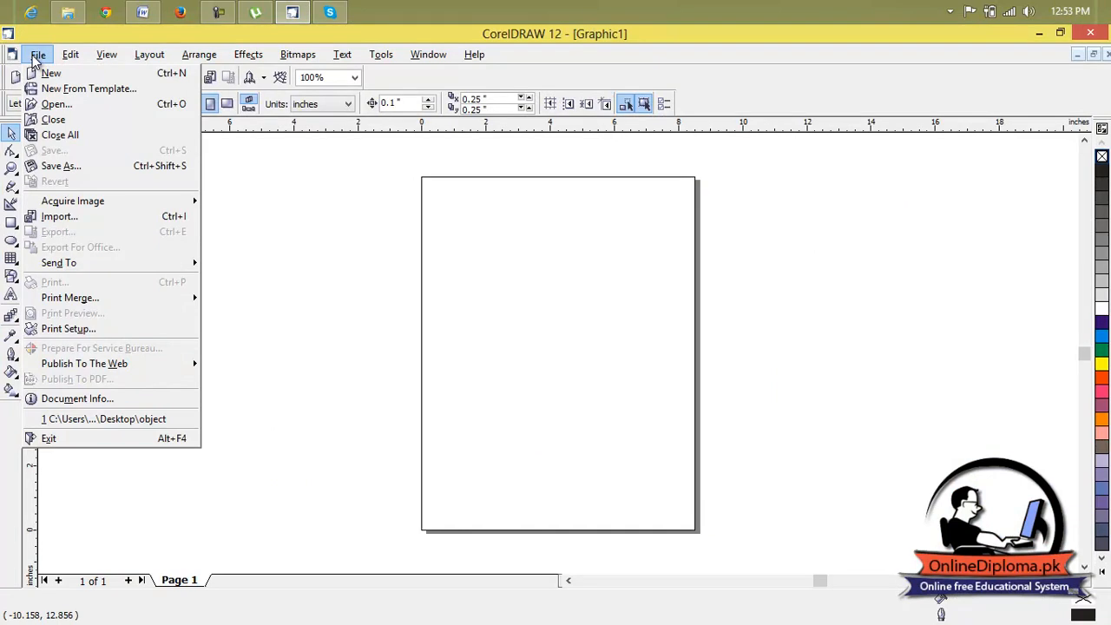
click(57, 106)
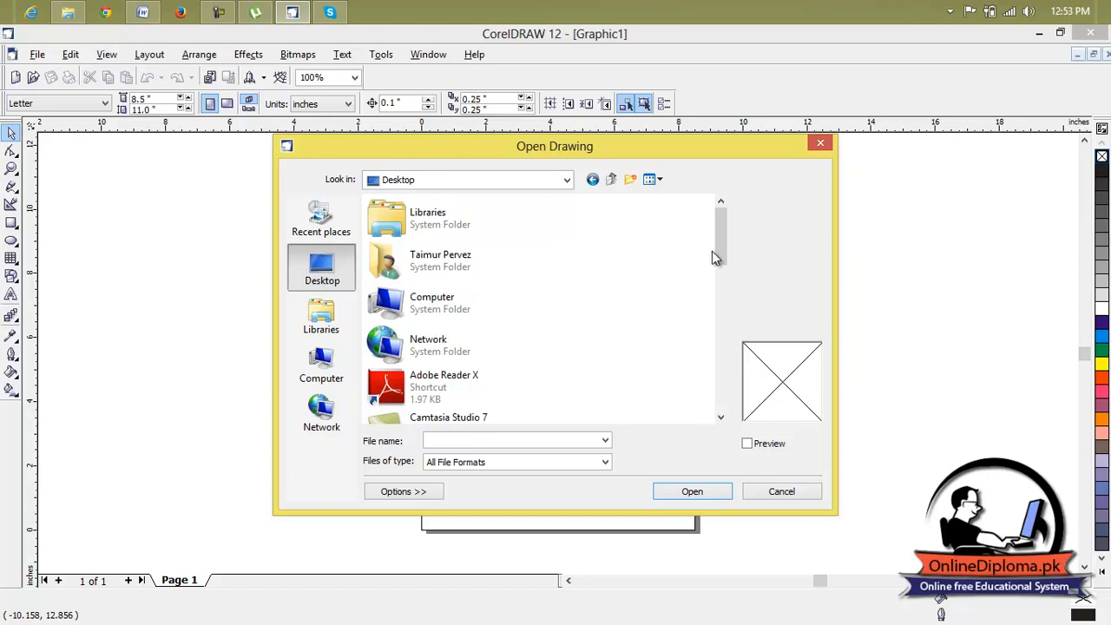
drag(717, 245, 734, 414)
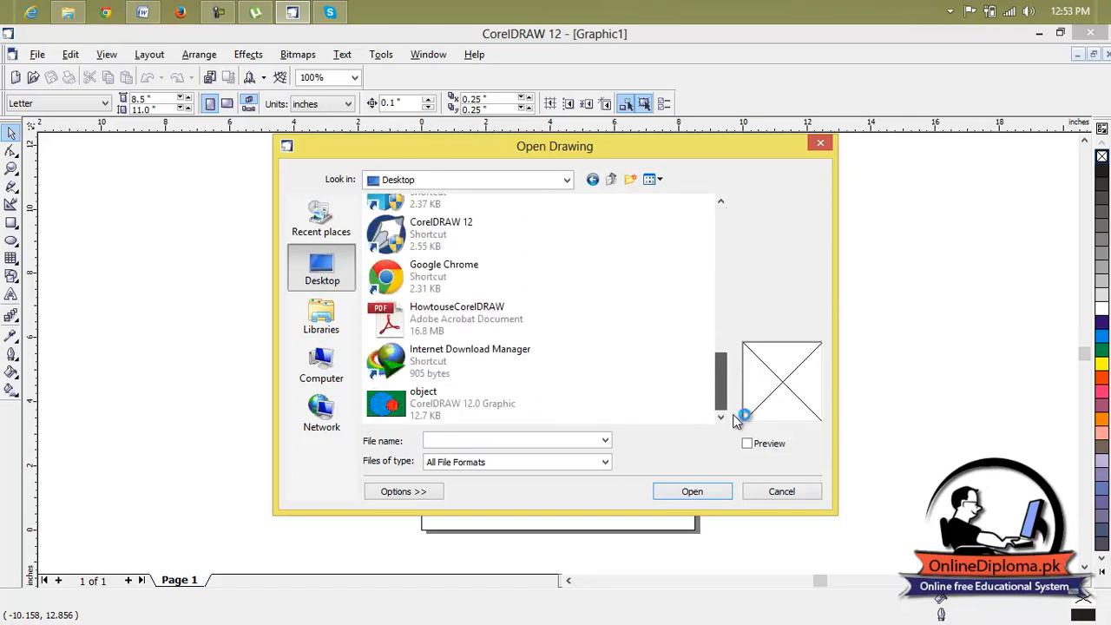
click(530, 415)
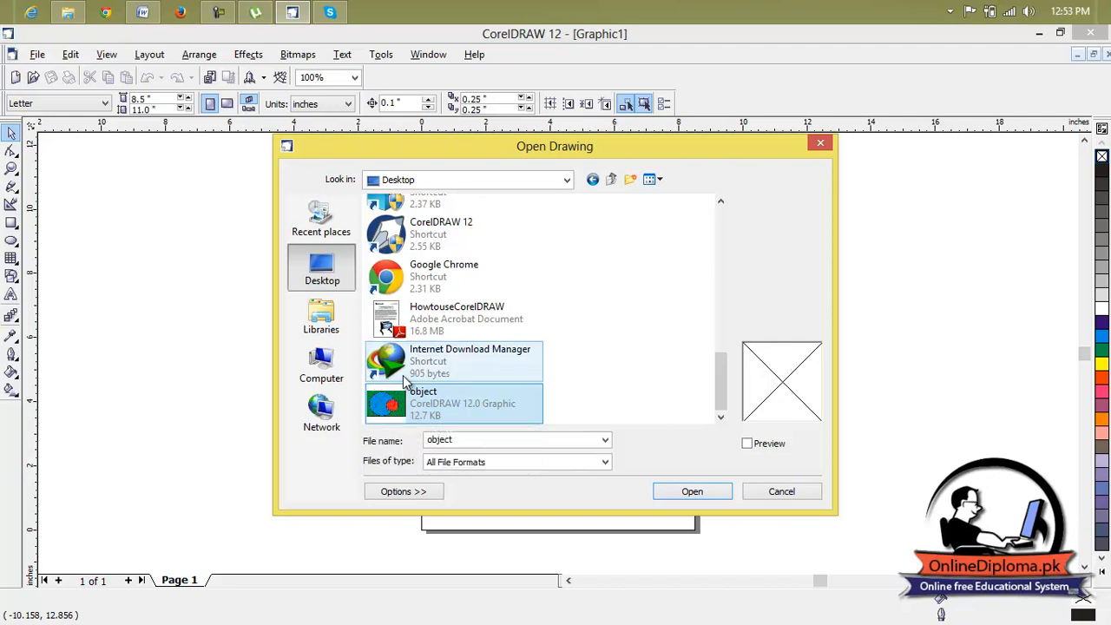
click(681, 495)
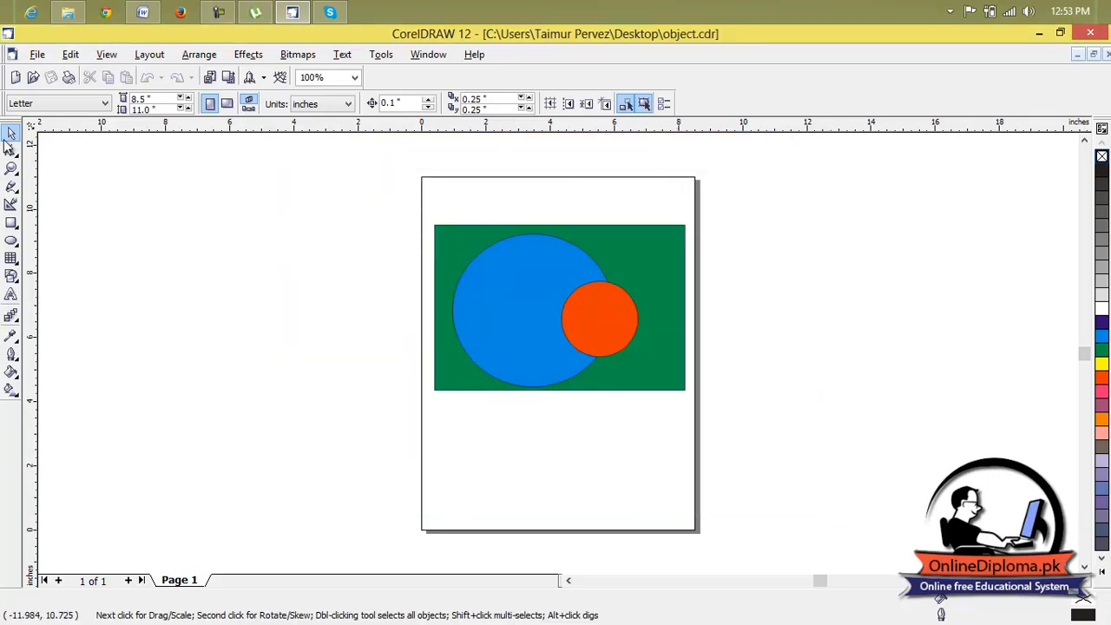
View the Save As settings for the object drawing and close them without saving.
click(37, 54)
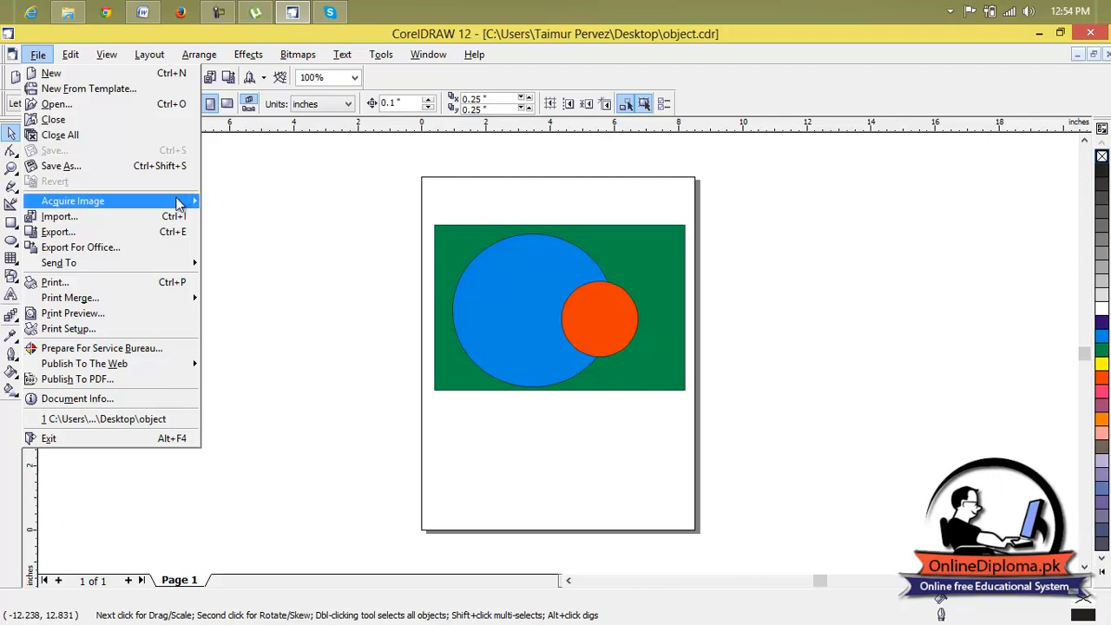
mouse_move(190, 207)
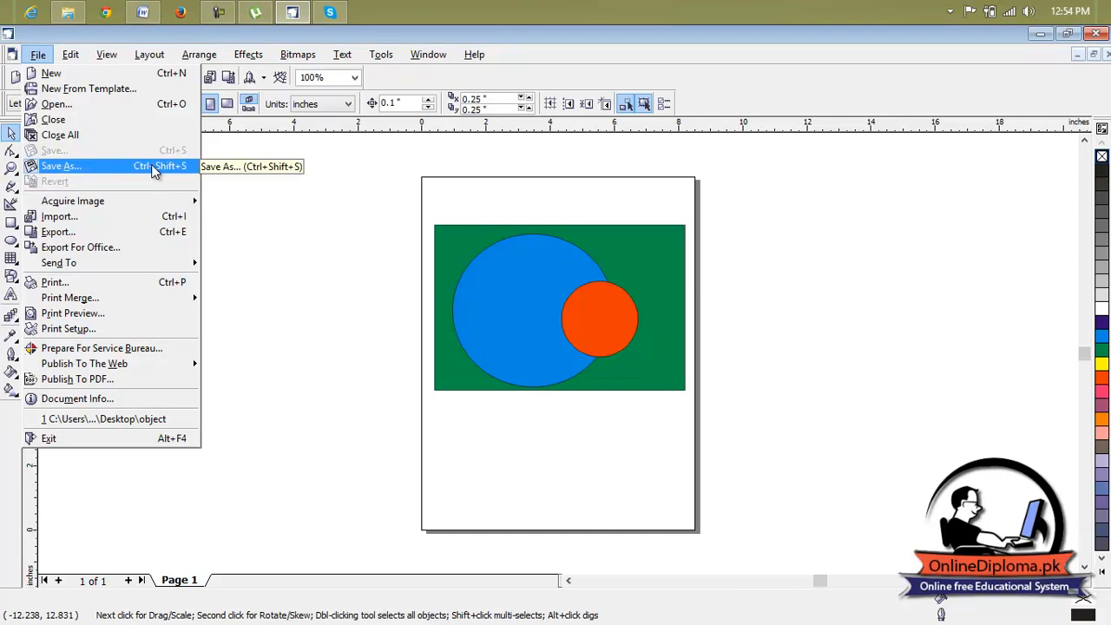
click(152, 167)
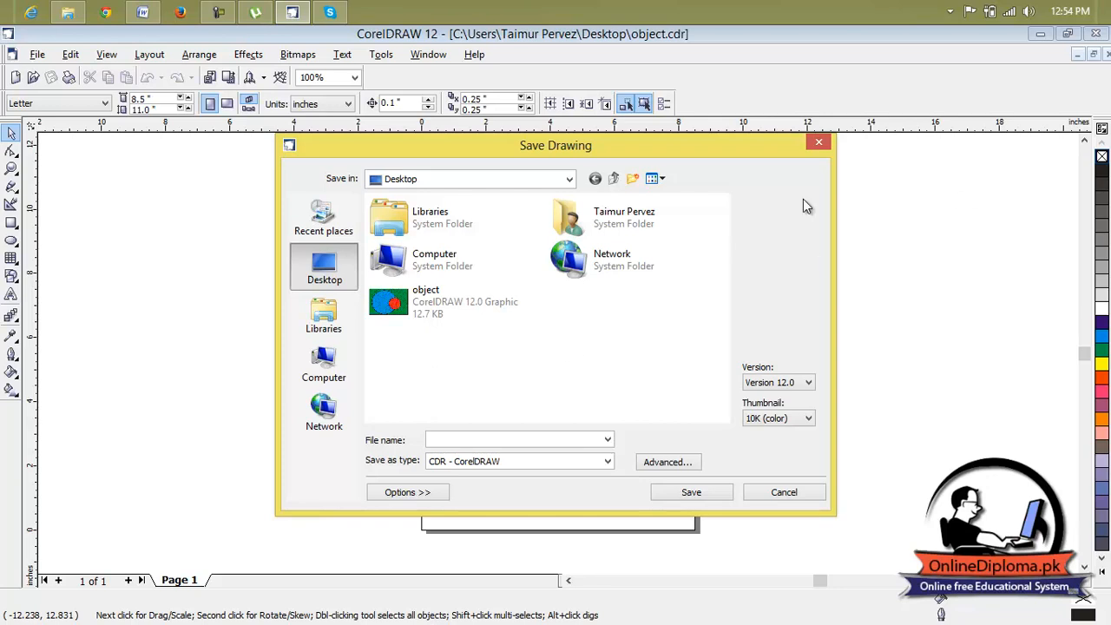
click(820, 143)
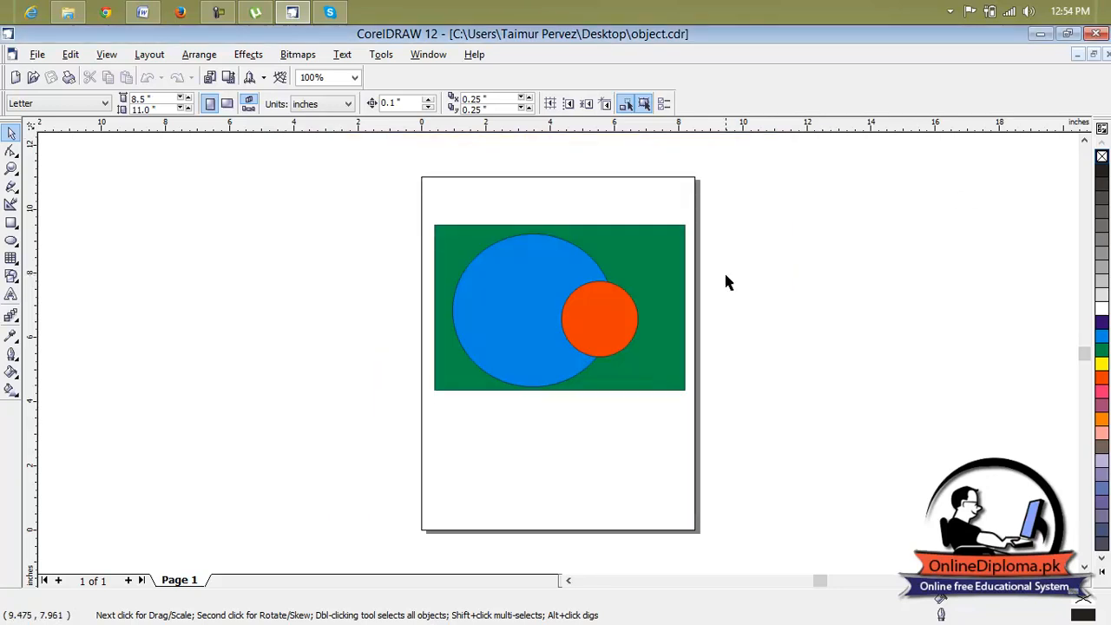
Draw an ellipse about 2.06 by 2.59 inches over the blue circle's left edge and fill it with red.
click(11, 241)
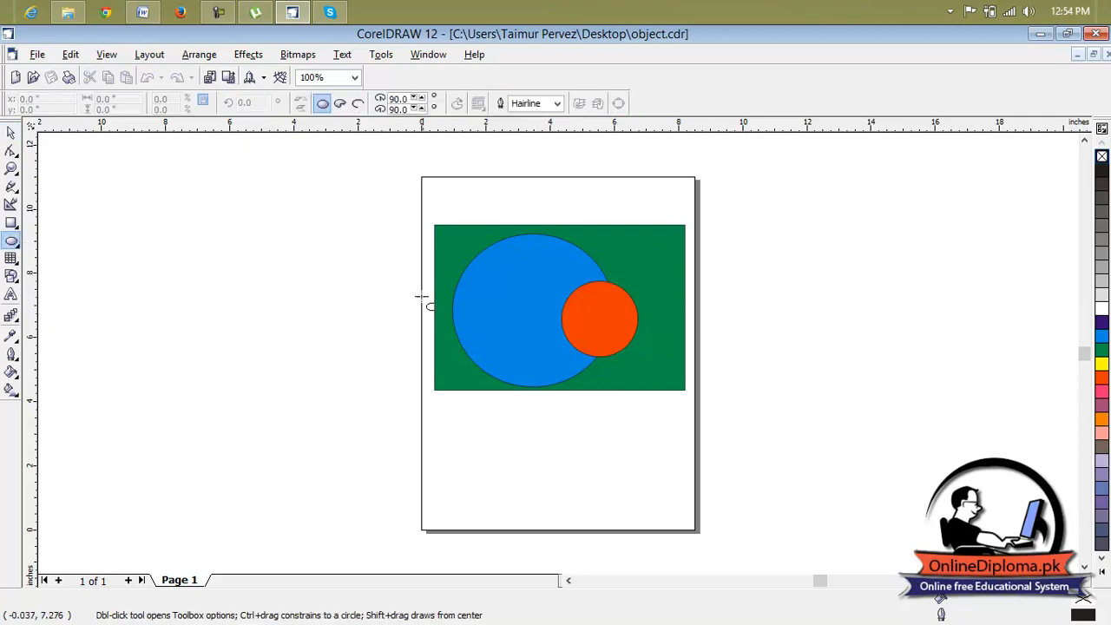
drag(440, 274, 506, 356)
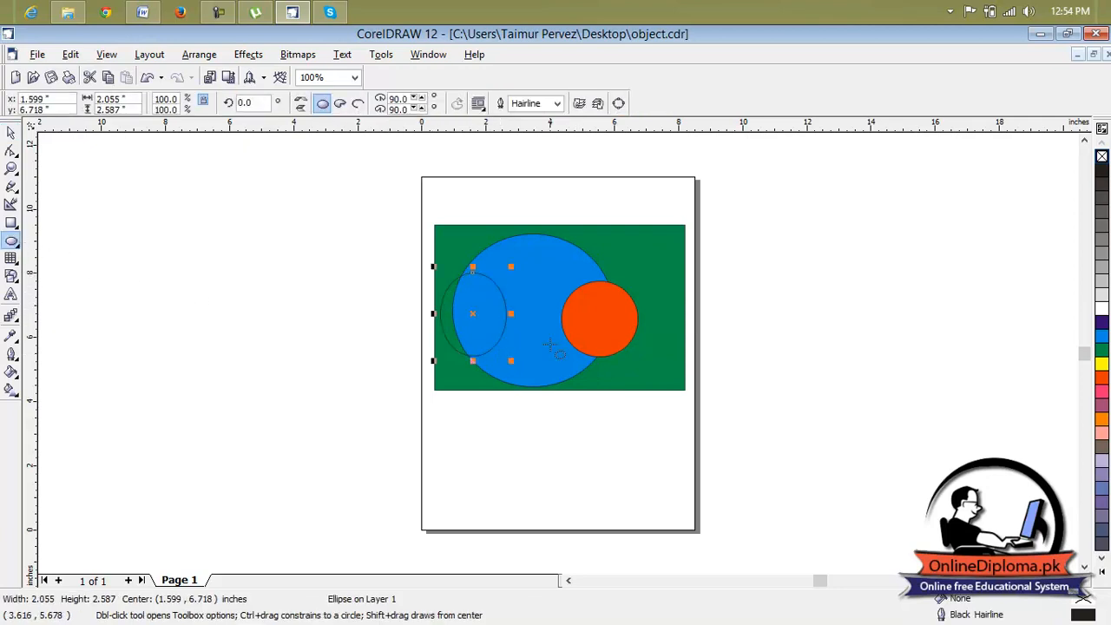
click(1102, 379)
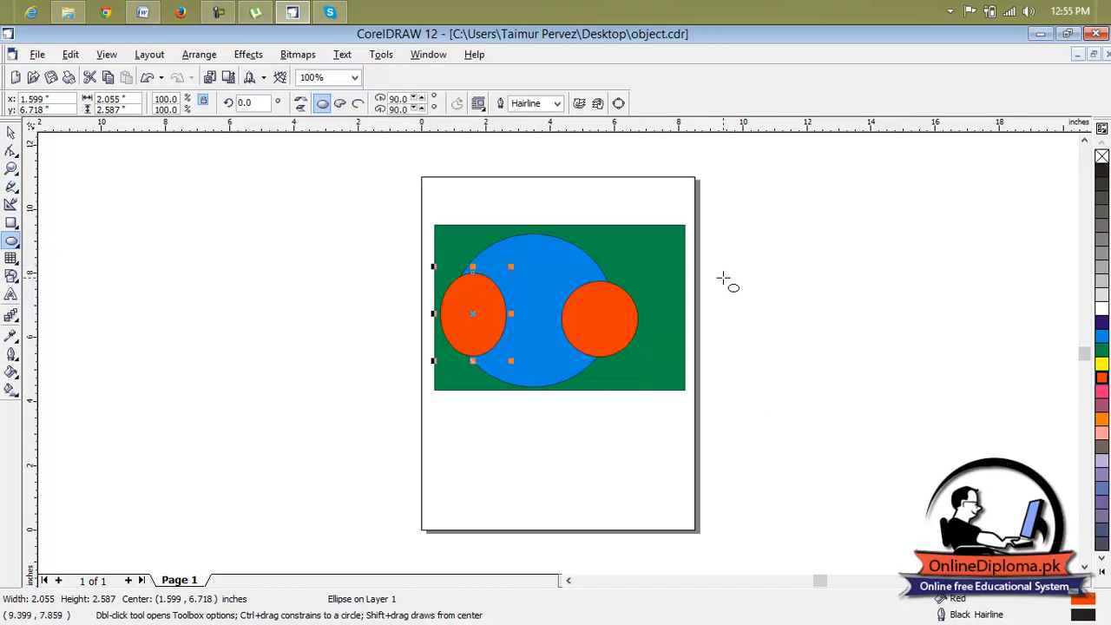
key(Escape)
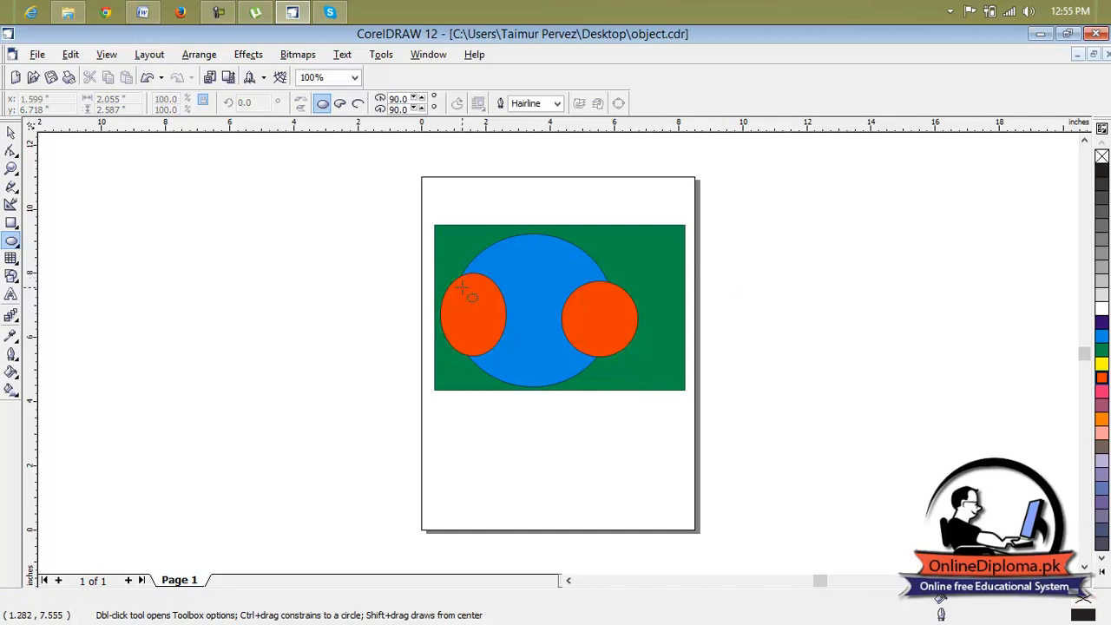
Widen the new red ellipse to about 2.54 inches and reposition it with its centre at about (1.76, 6.79) inches.
click(11, 132)
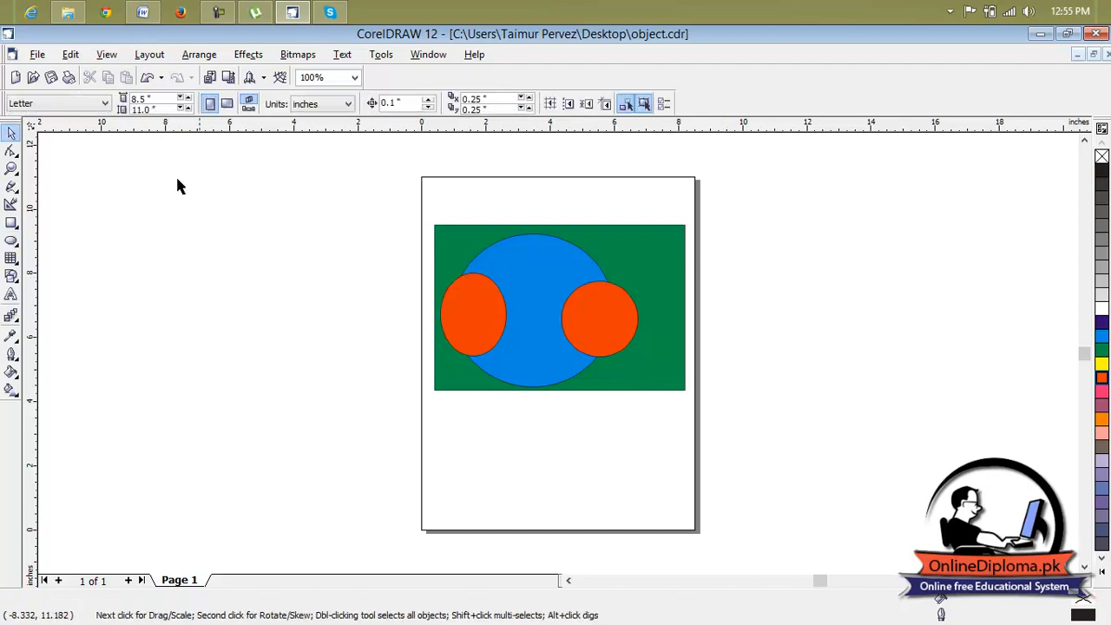
double_click(446, 307)
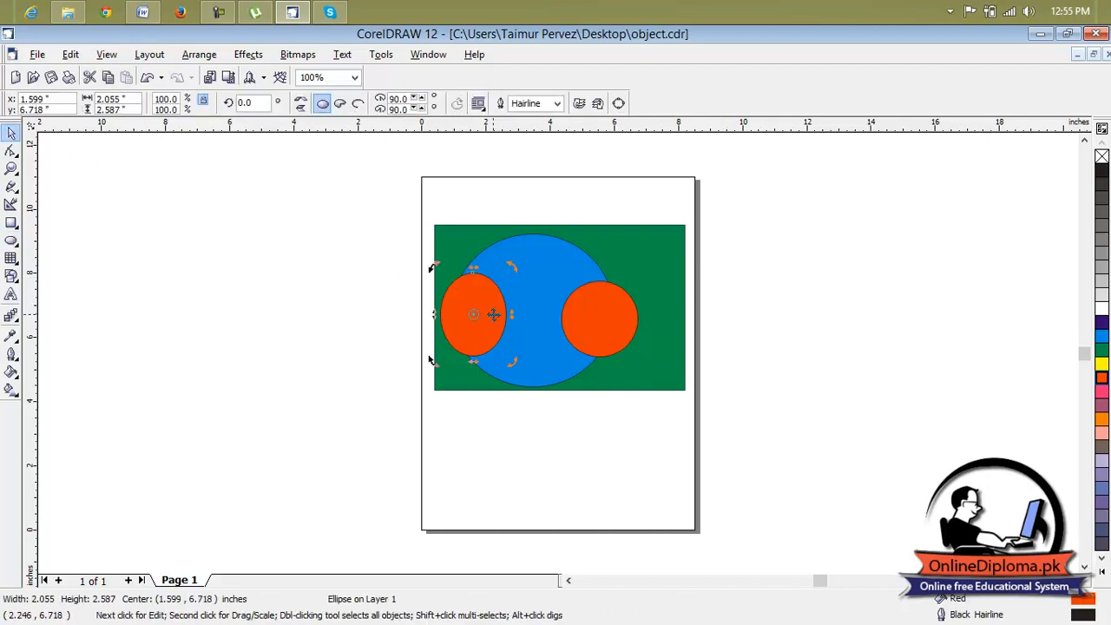
click(491, 315)
mouse_move(506, 314)
mouse_down()
mouse_move(527, 315)
mouse_move(501, 311)
mouse_up()
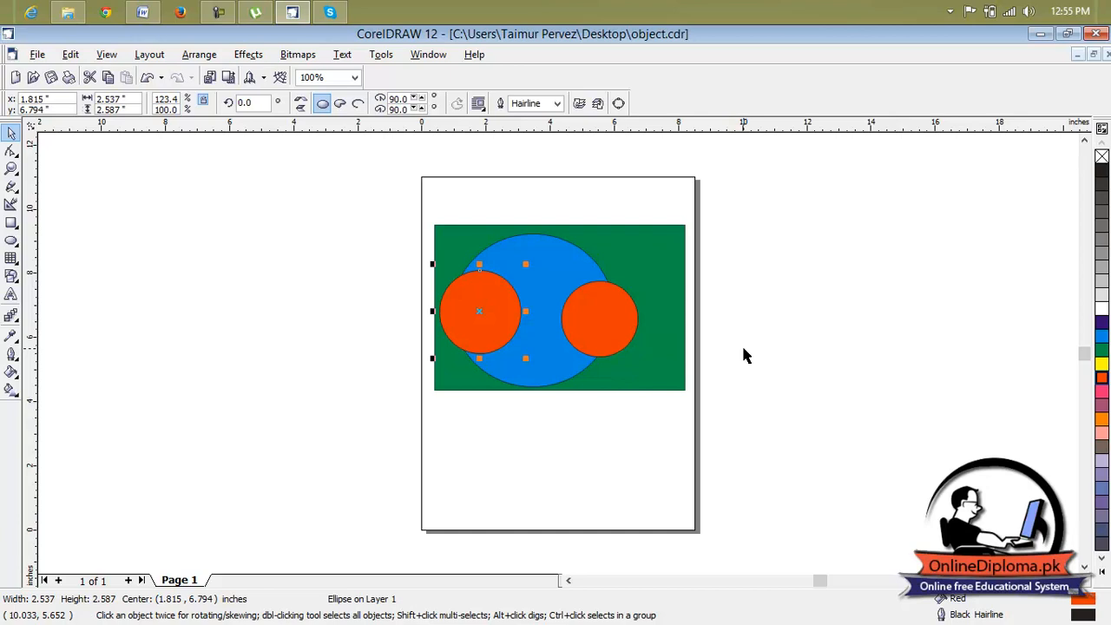
click(714, 318)
drag(512, 315, 469, 312)
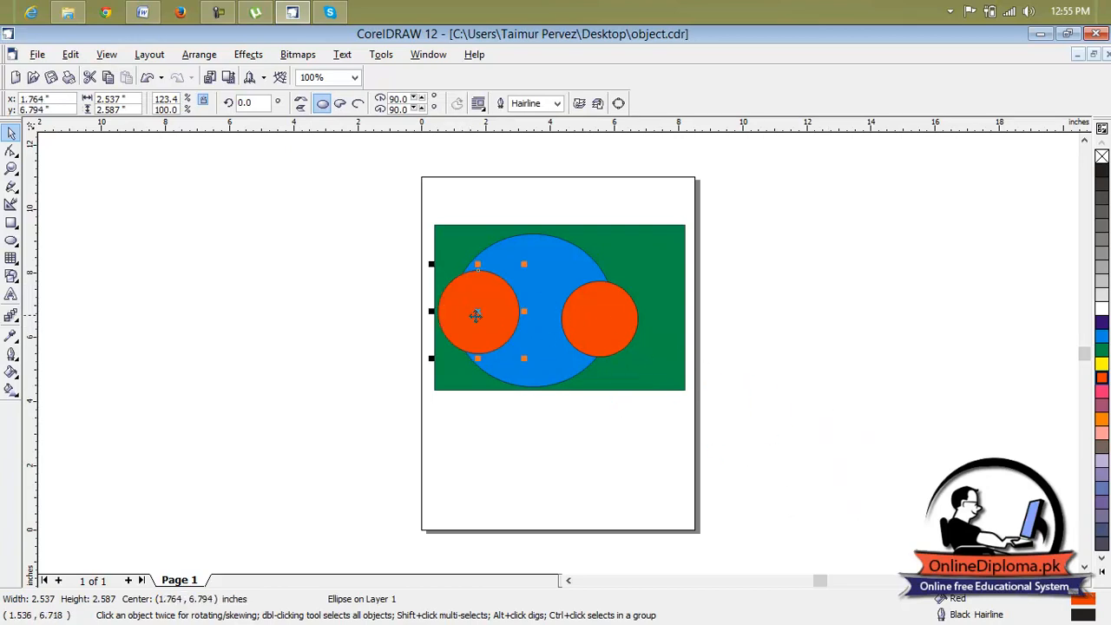
click(534, 205)
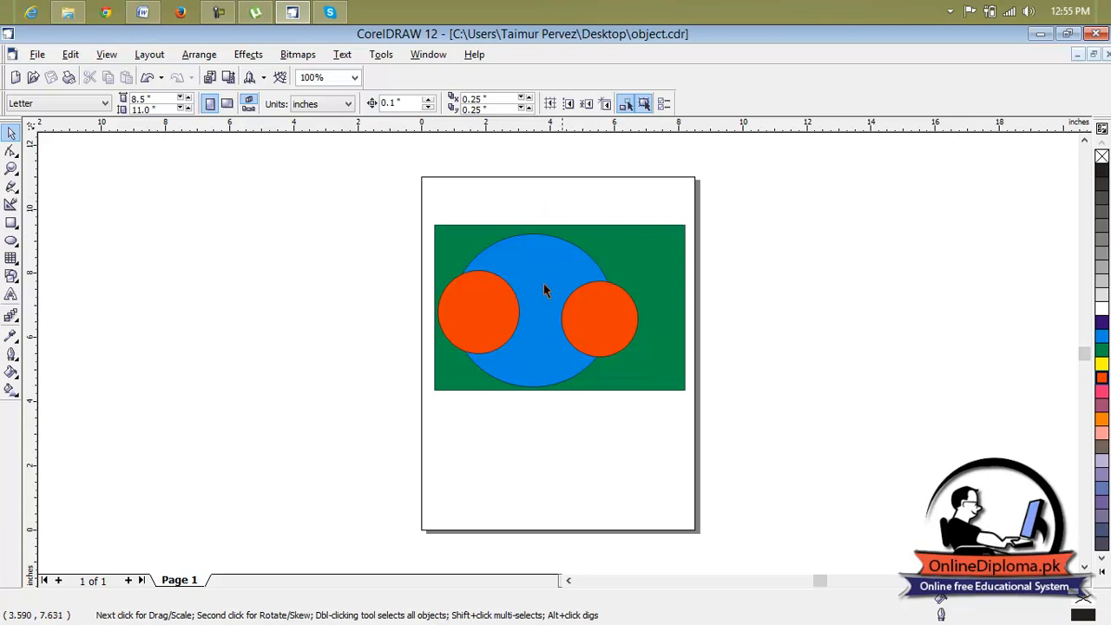
Close the object drawing and reopen it from the Desktop folder.
click(1106, 54)
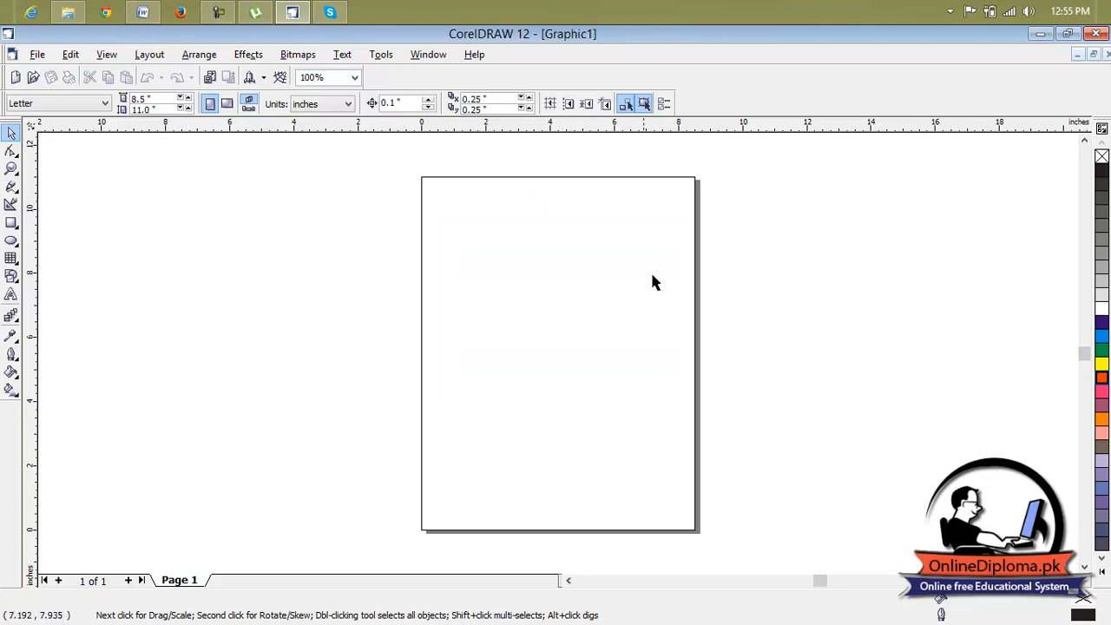
click(38, 54)
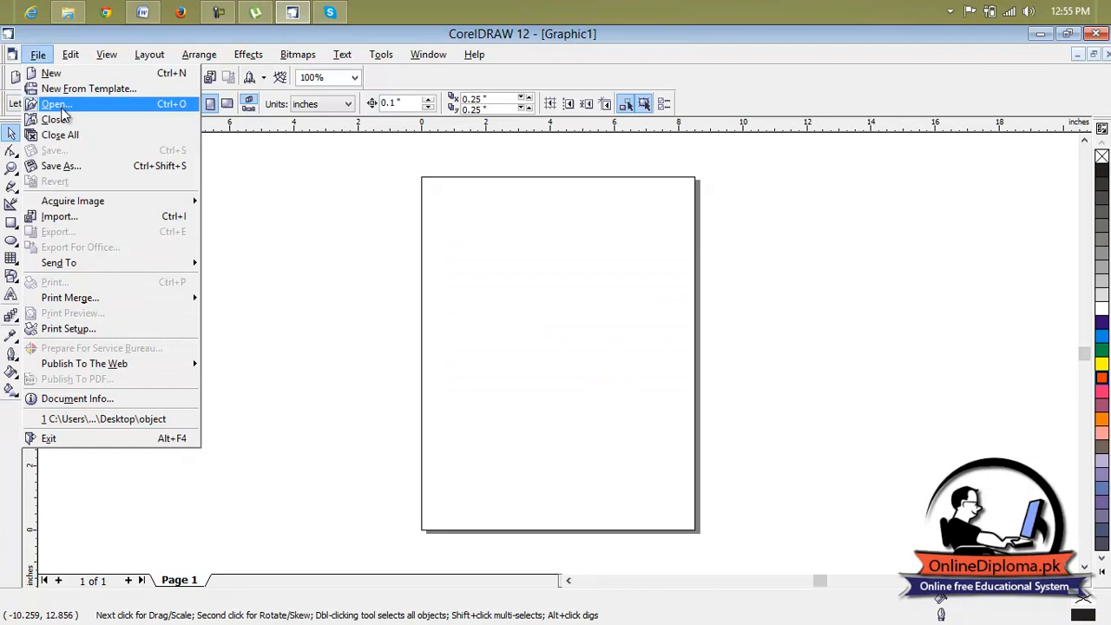
click(48, 103)
drag(716, 252, 699, 424)
click(438, 404)
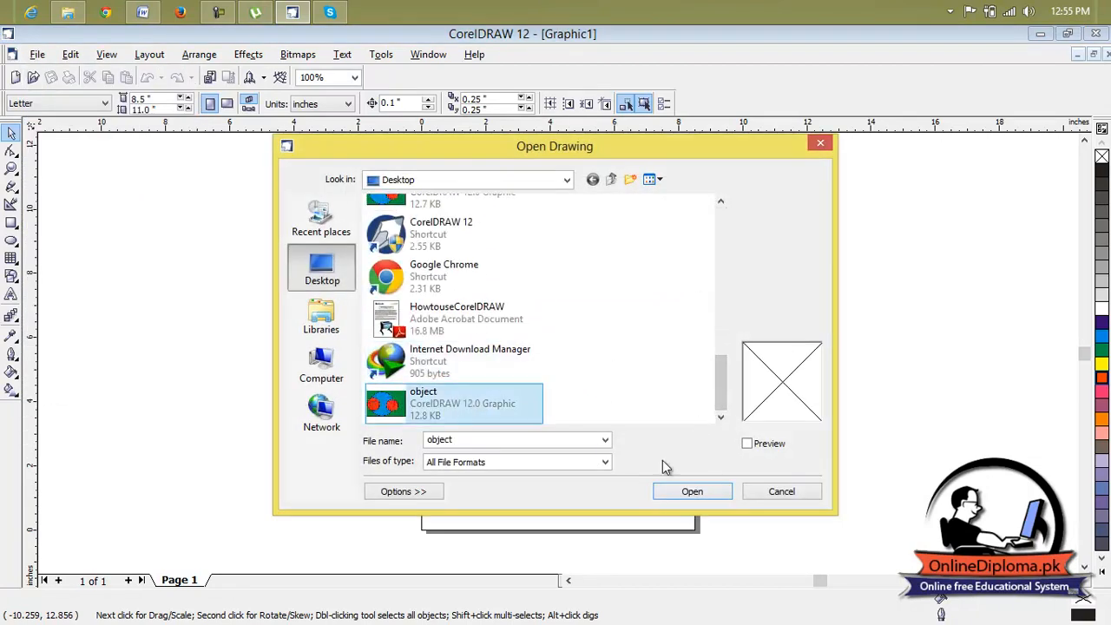
click(720, 491)
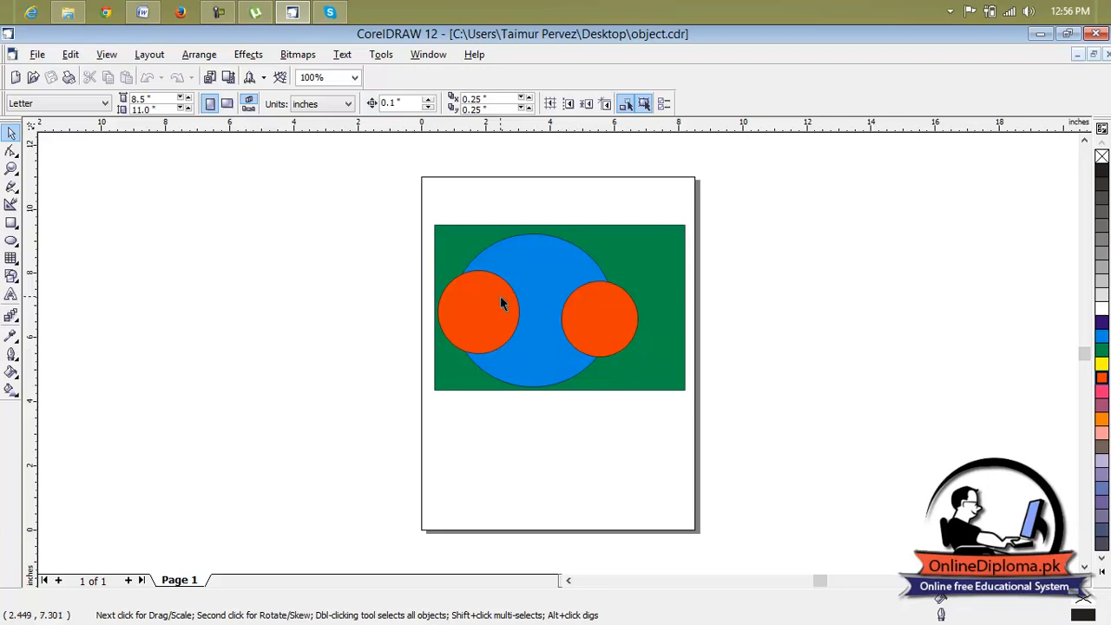
Save a copy of the object drawing to the Desktop as a CDR file named with a person's first name.
click(38, 55)
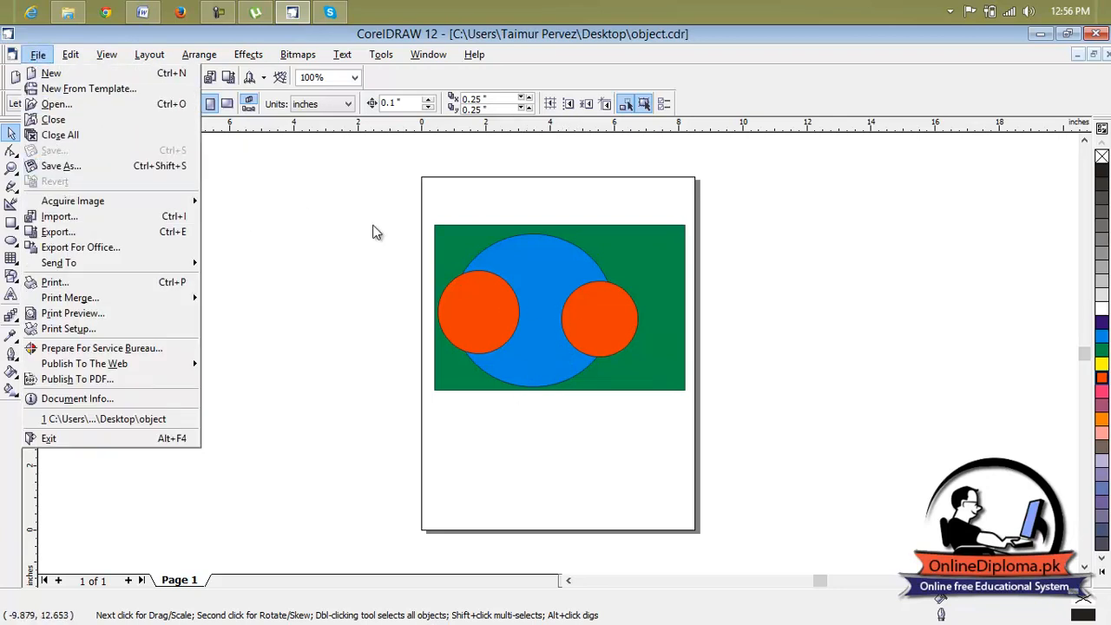
click(157, 167)
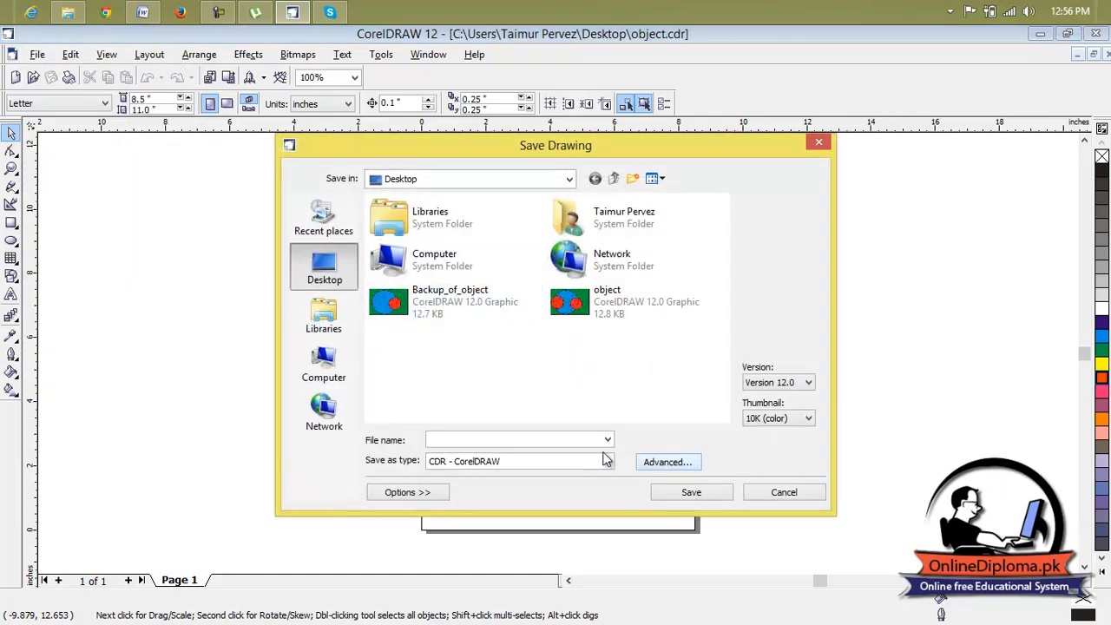
click(548, 439)
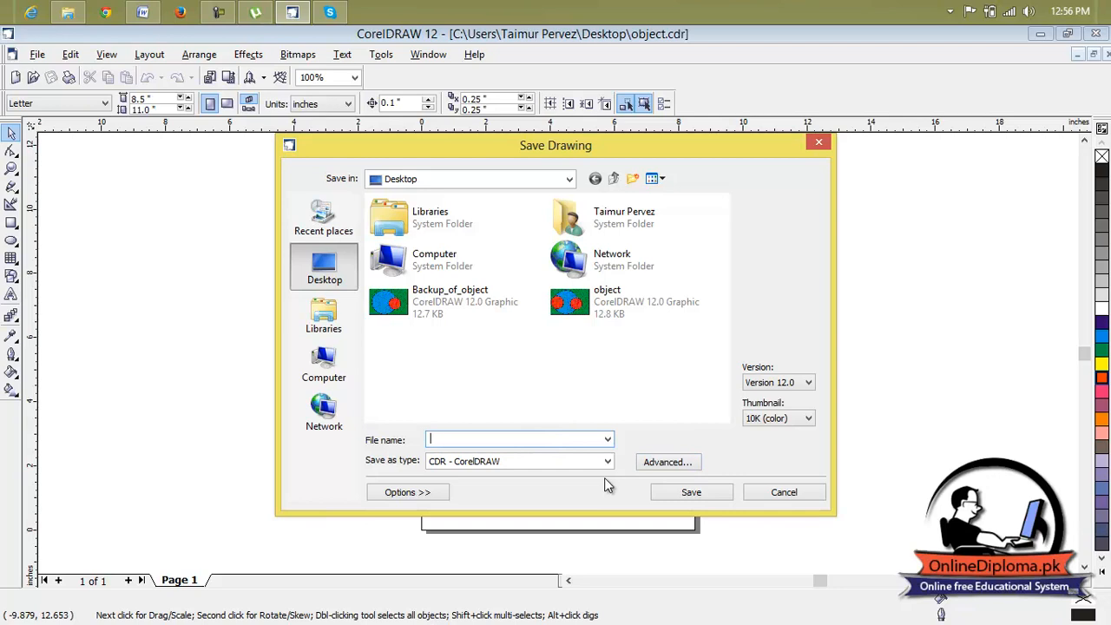
text(umer)
click(730, 498)
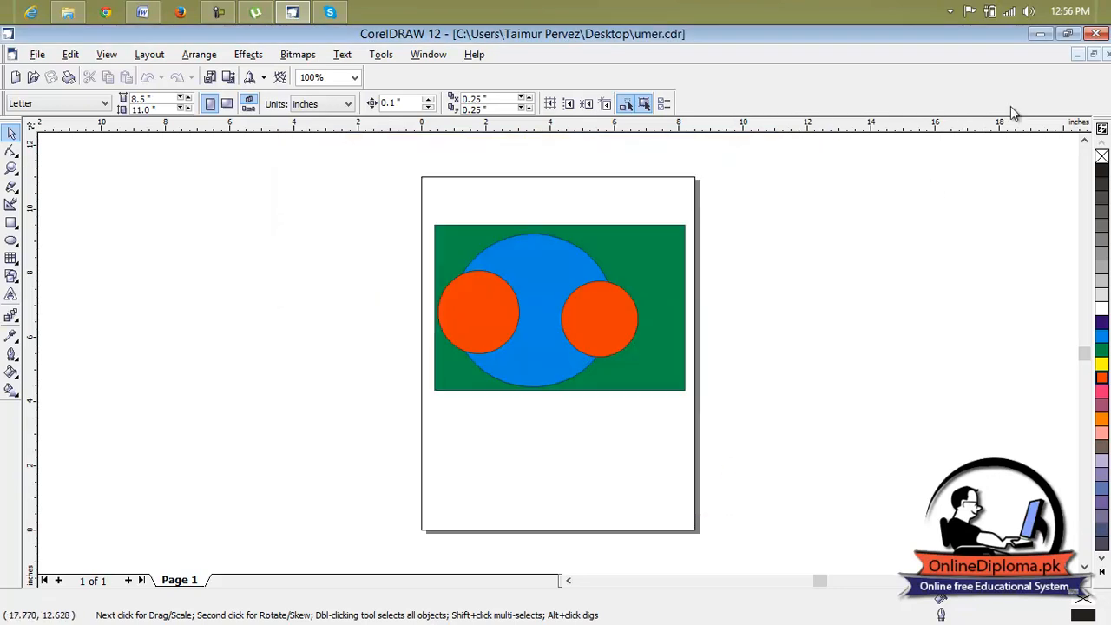
Close CorelDRAW and delete the Backup_of_object file from the desktop.
click(1095, 33)
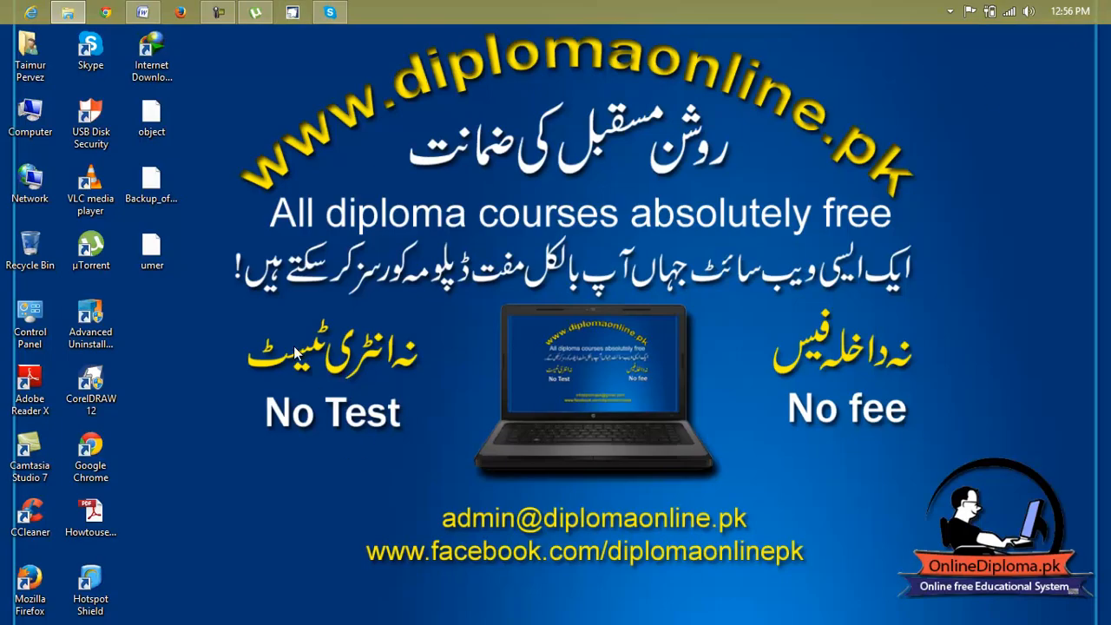
right_click(146, 185)
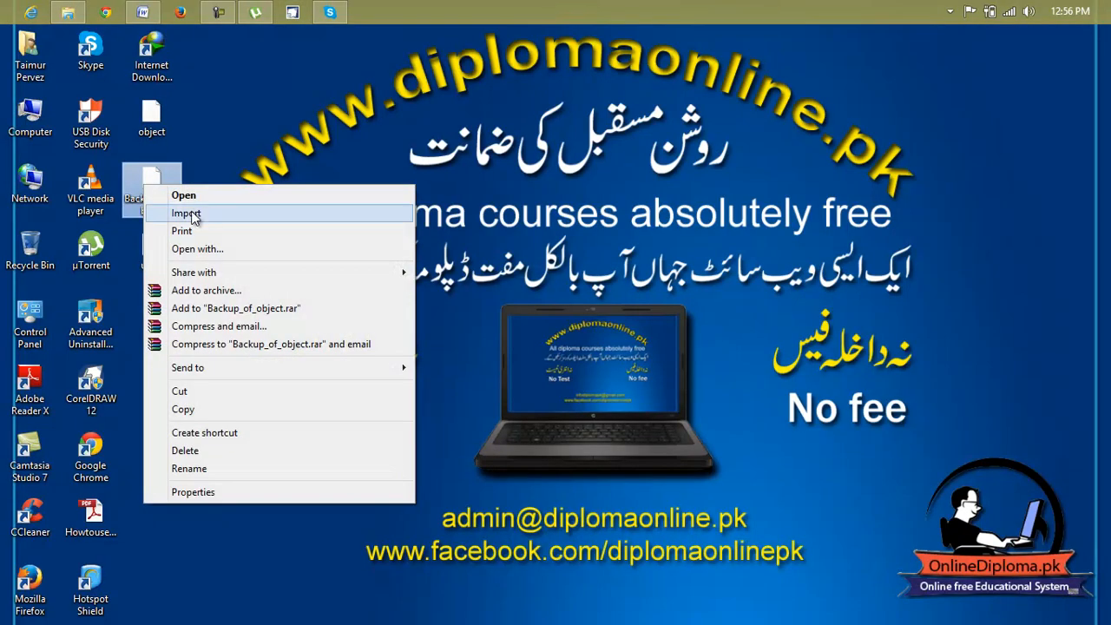
click(274, 450)
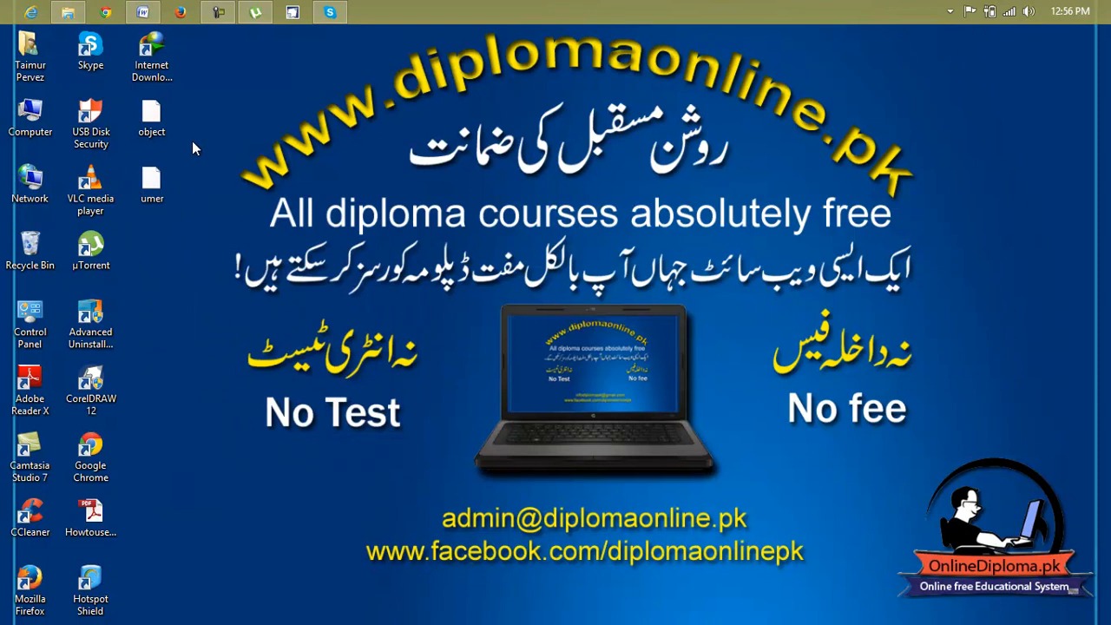
Open the renamed copy of the drawing from the desktop to view it, and close it again.
click(155, 184)
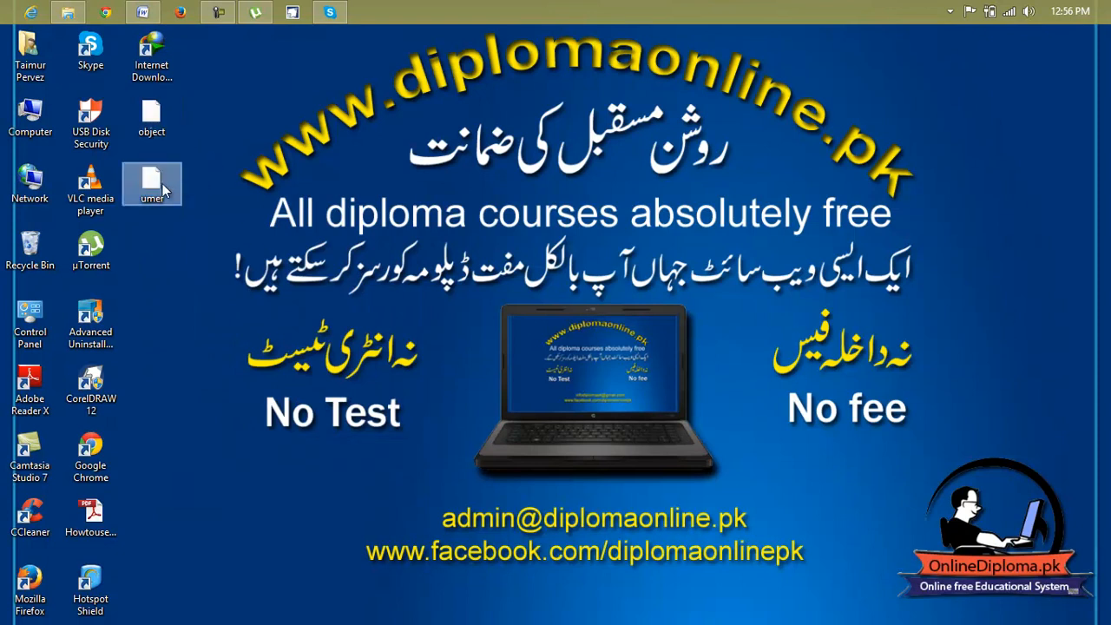
key(Return)
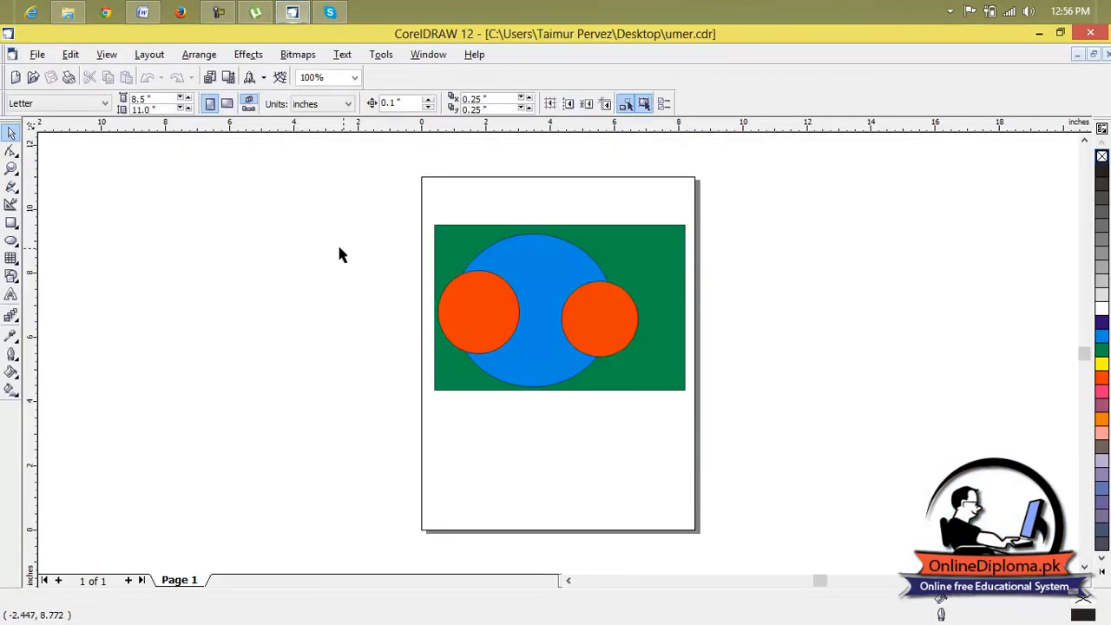
click(1089, 34)
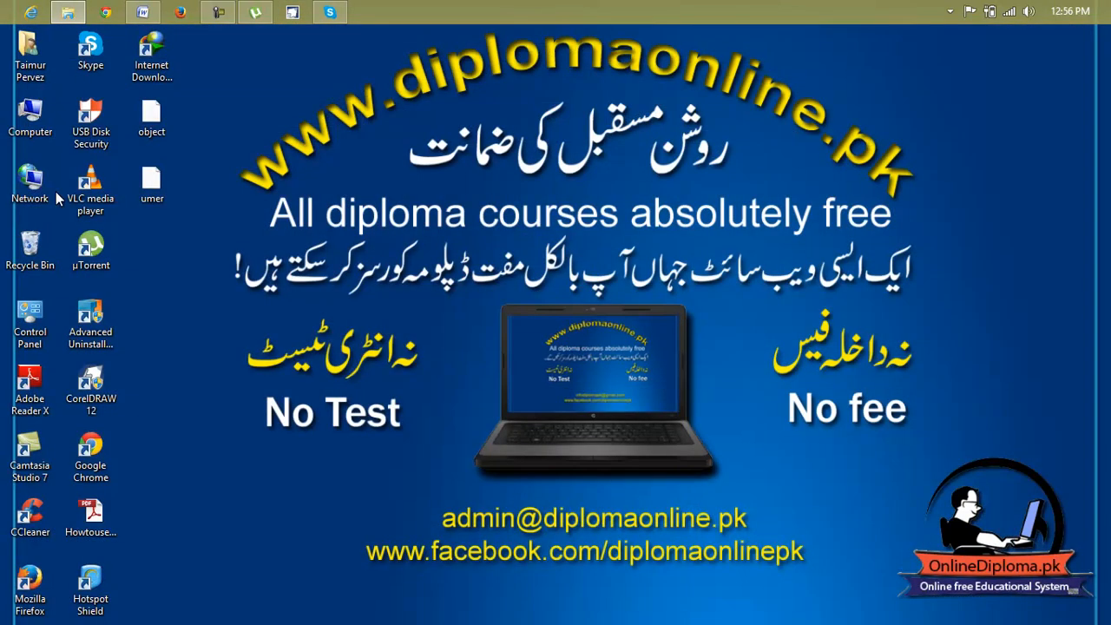
Open the original object drawing from the desktop.
double_click(153, 117)
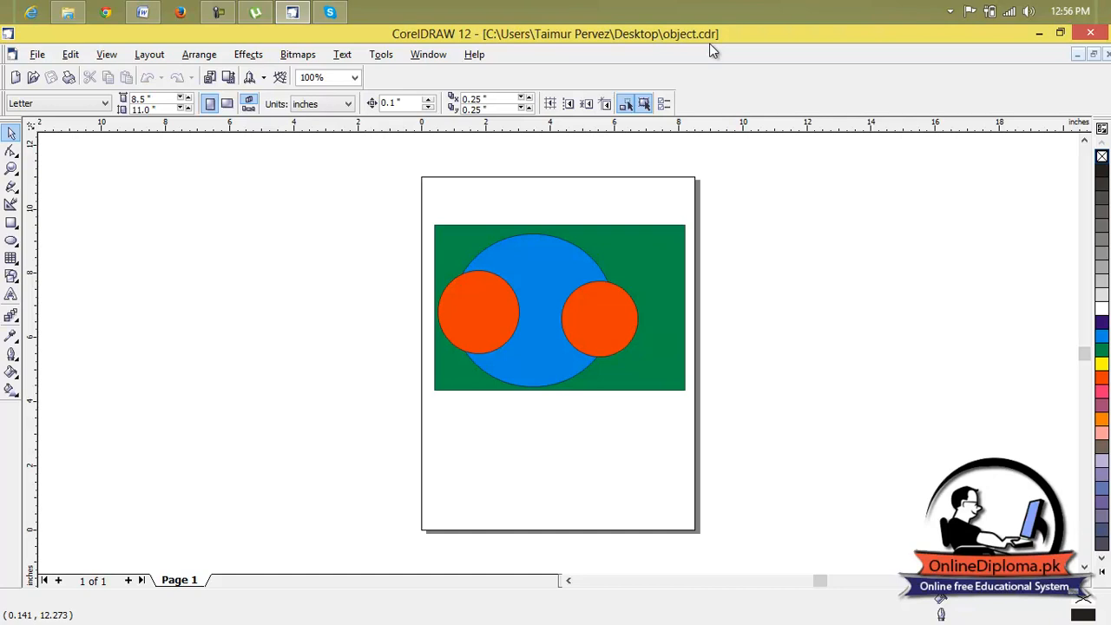
click(37, 54)
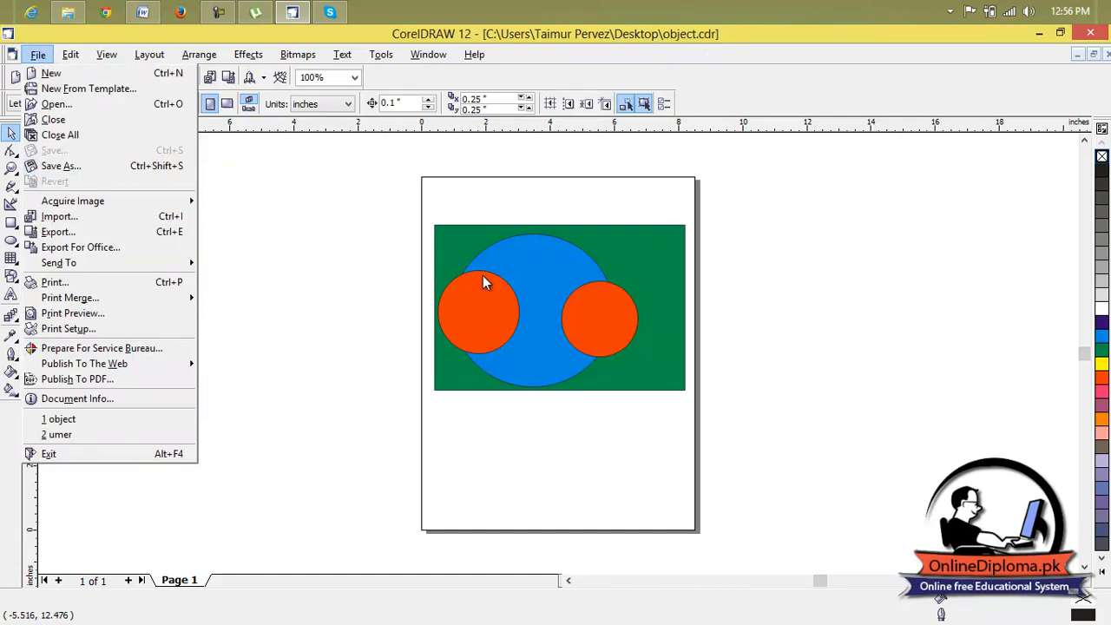
click(532, 296)
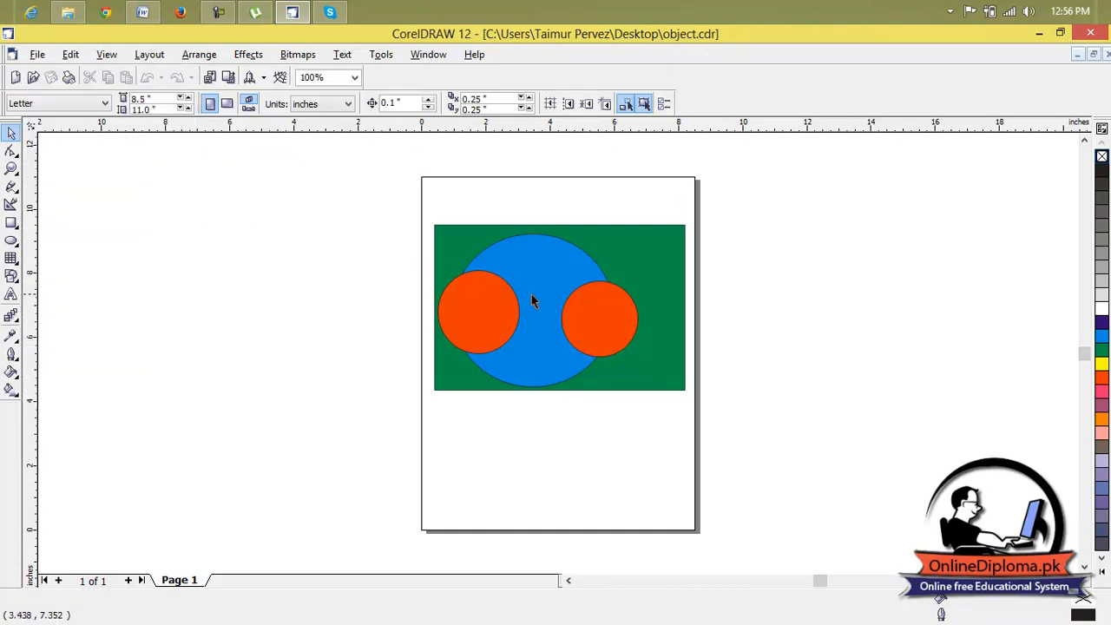
Draw an ellipse about 2.38 by 2.23 inches over the blue circle's lower edge and fill it with yellow.
click(14, 242)
drag(504, 353, 587, 426)
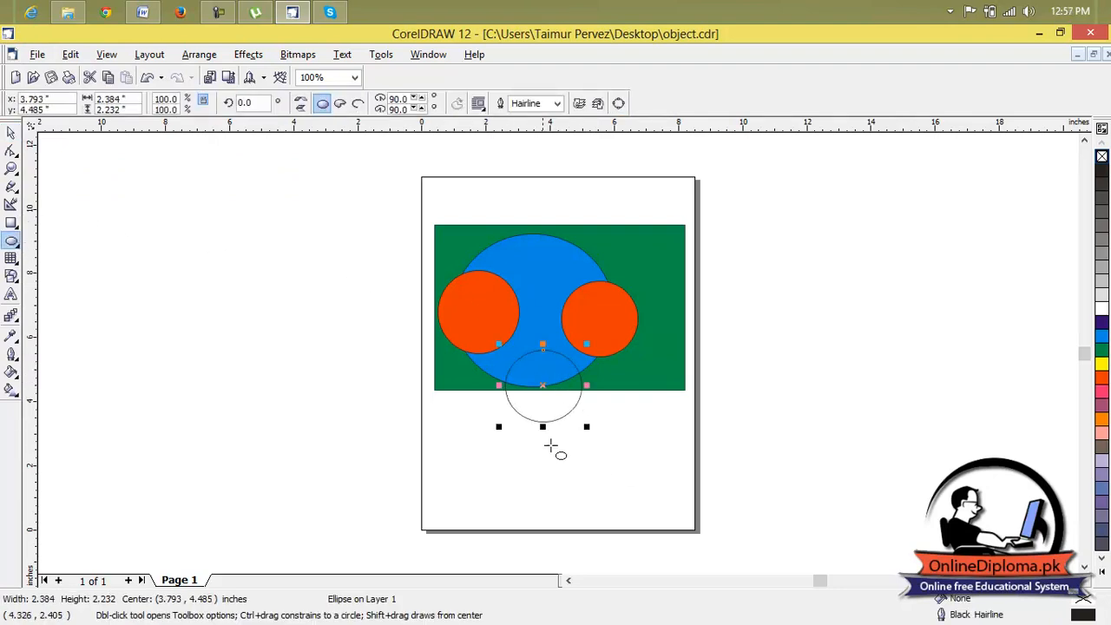
click(1100, 365)
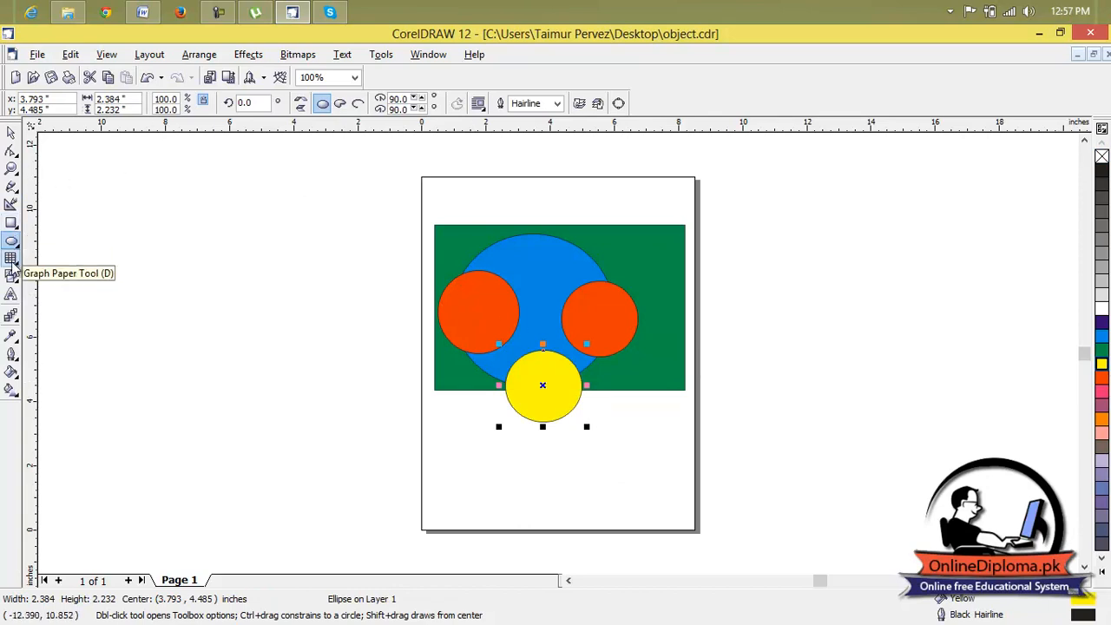
Draw a rectangle about 3.63 by 2.46 inches over the blue circle's upper part and fill it with cyan.
click(11, 230)
drag(477, 195, 593, 276)
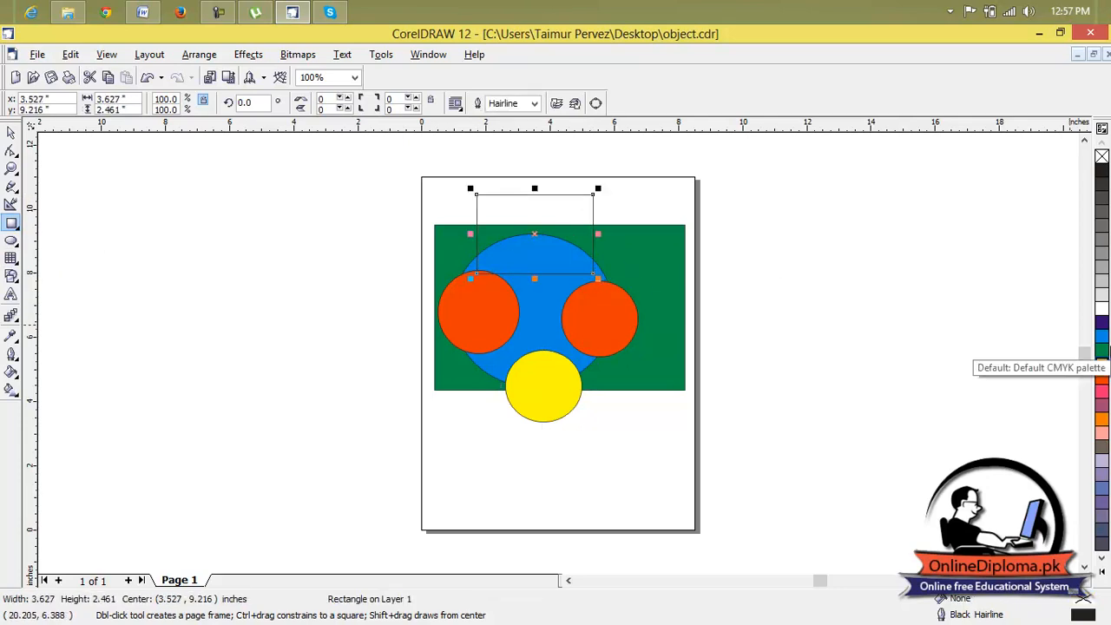
click(1101, 351)
click(1101, 336)
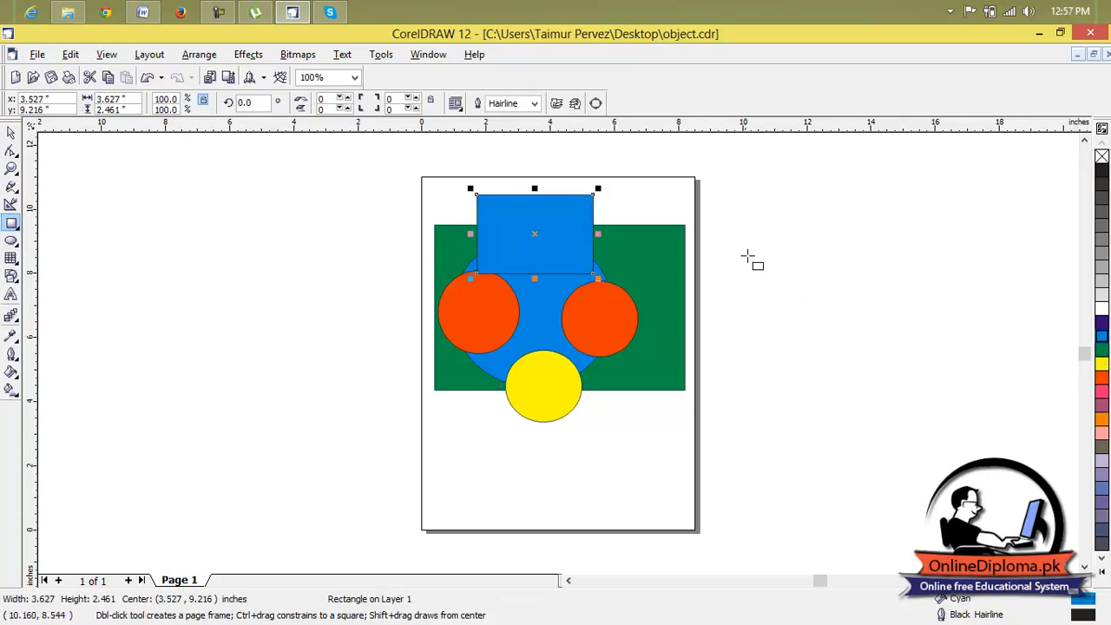
Revert the object drawing to its last saved version, discarding the current changes.
click(37, 54)
mouse_move(72, 54)
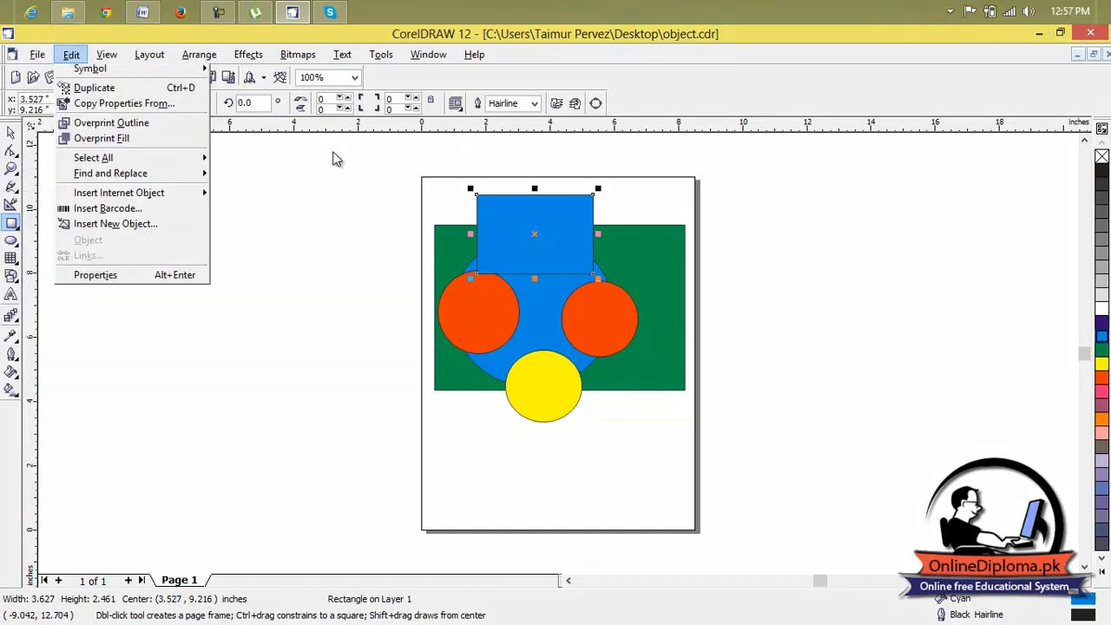
click(769, 299)
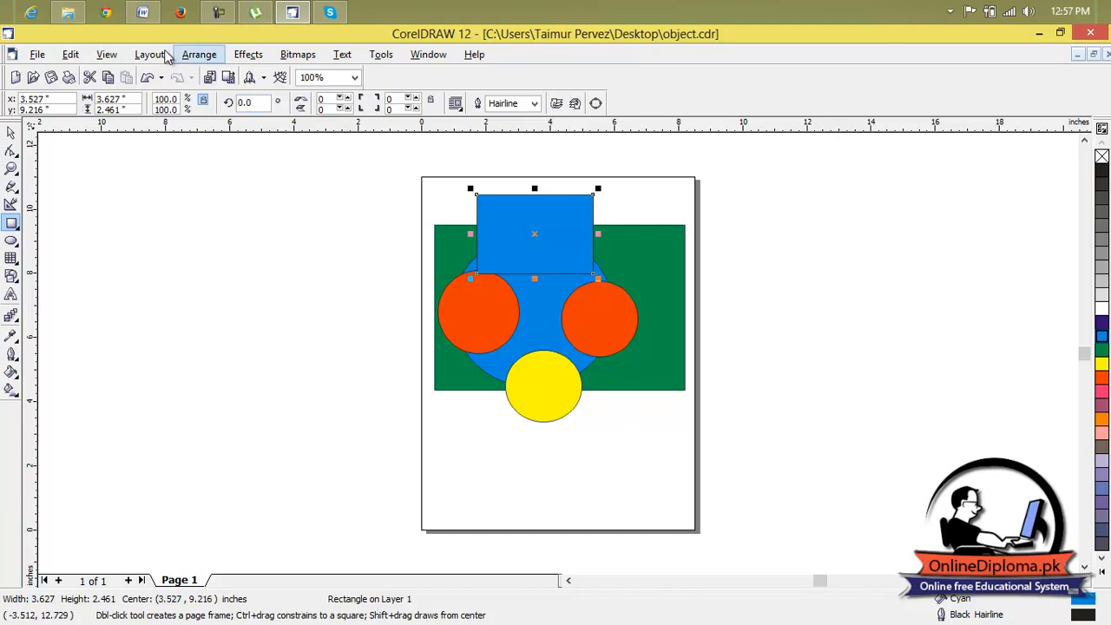
click(37, 54)
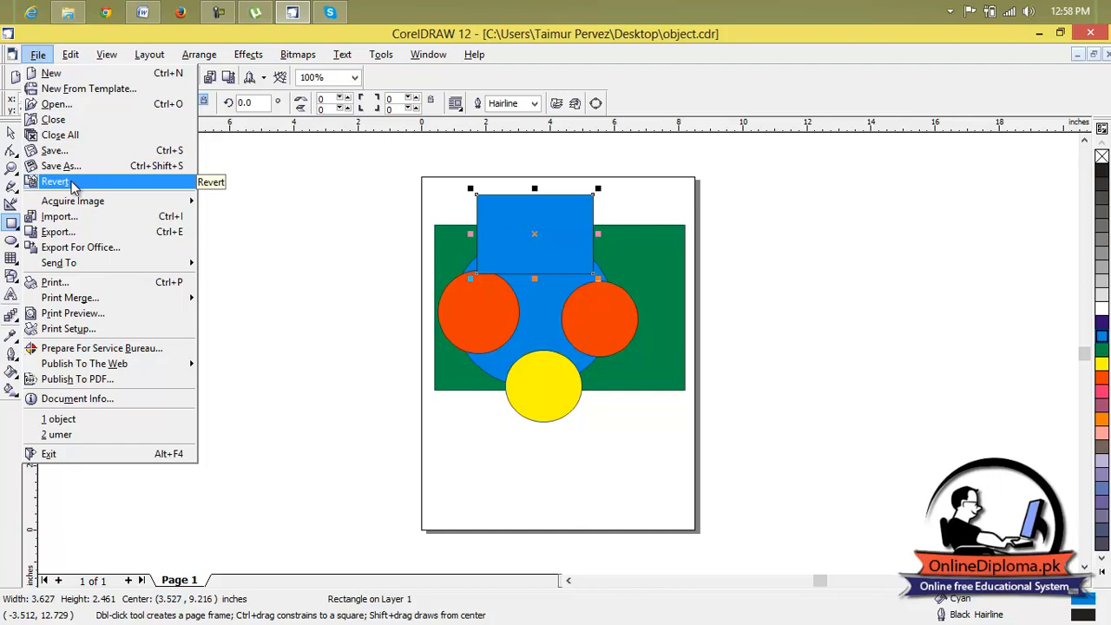
click(73, 184)
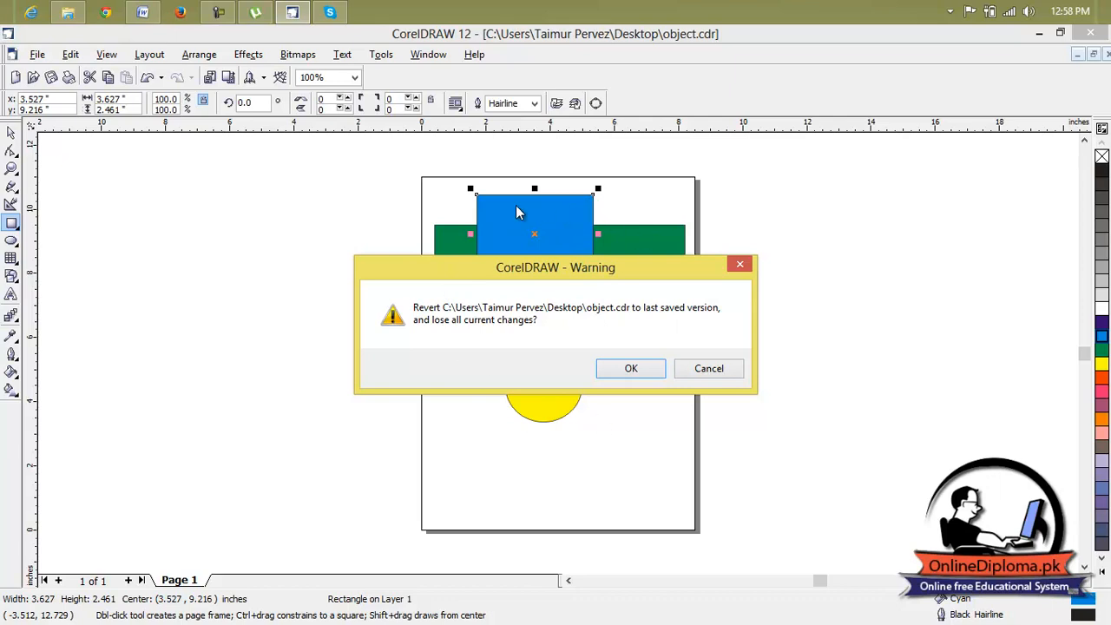
click(650, 370)
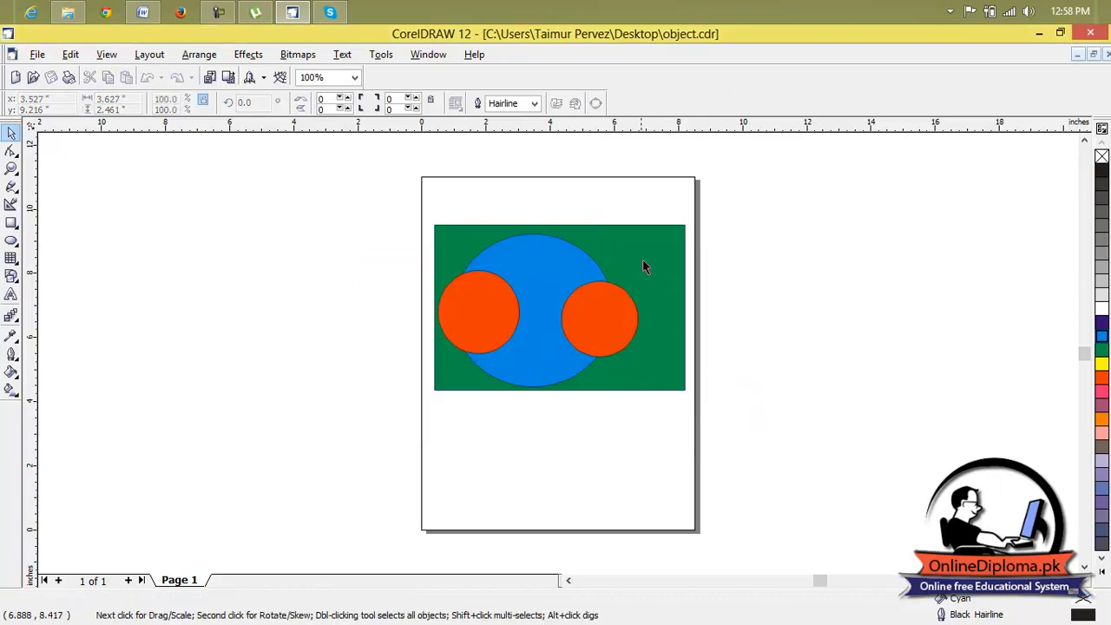